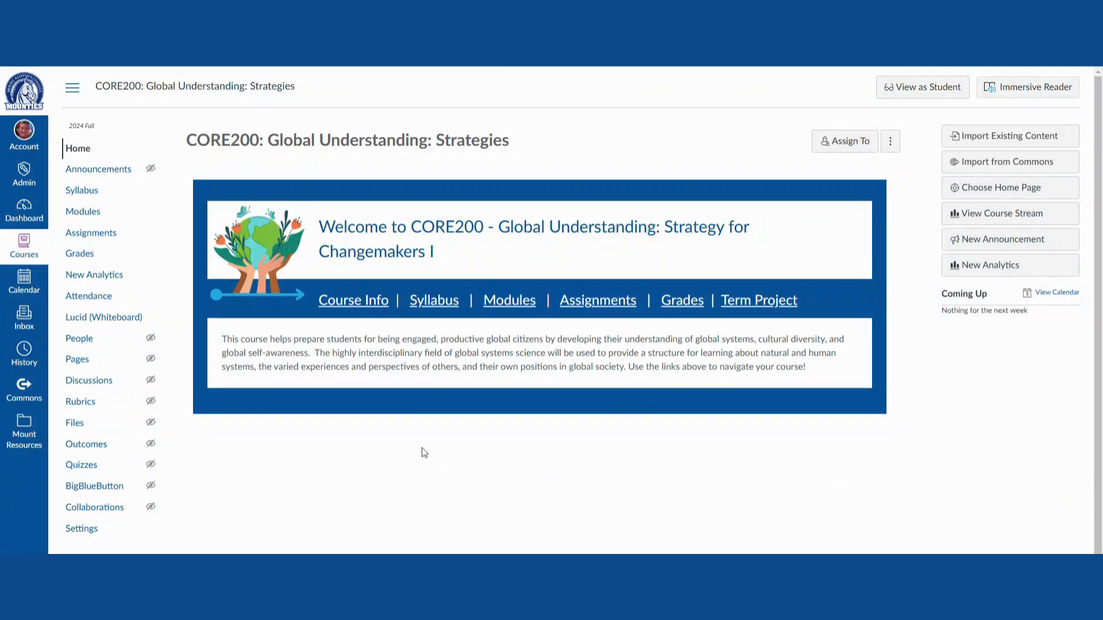
# Open the course's People page and look through its existing group sets, ending on Unit 2 - Earth's Systems.
pyautogui.click(80, 343)
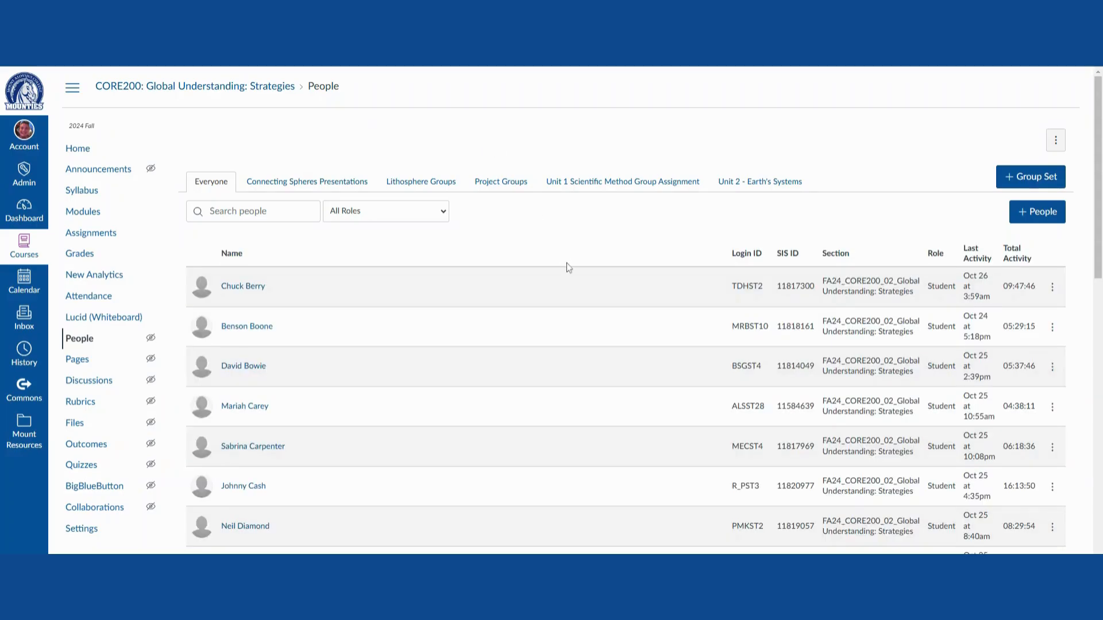
pyautogui.click(303, 182)
pyautogui.click(409, 148)
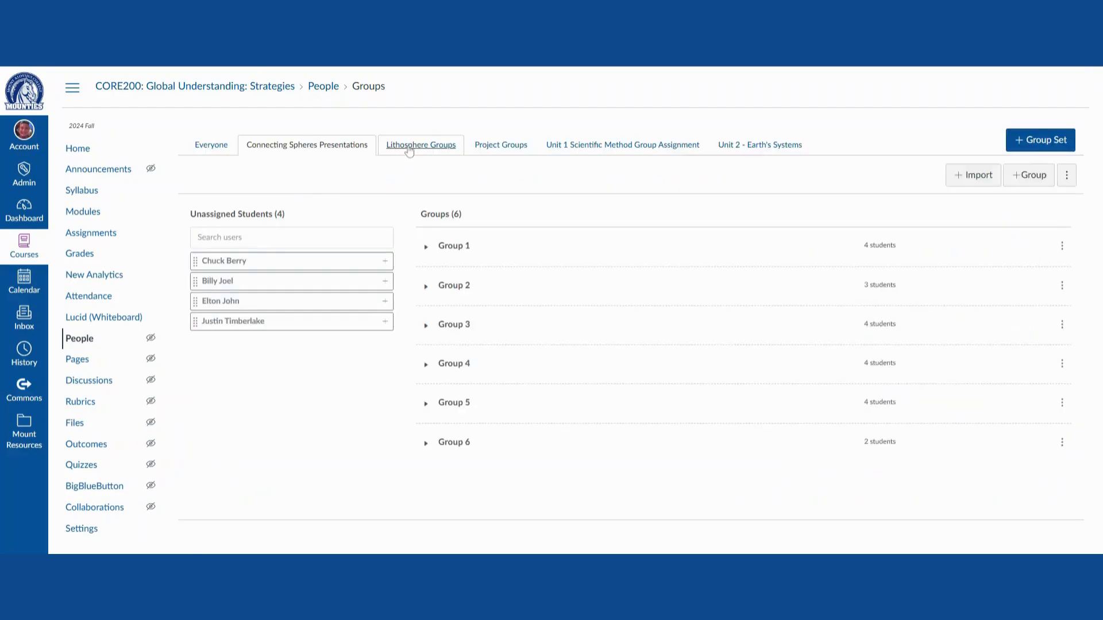
pyautogui.click(501, 147)
pyautogui.click(566, 151)
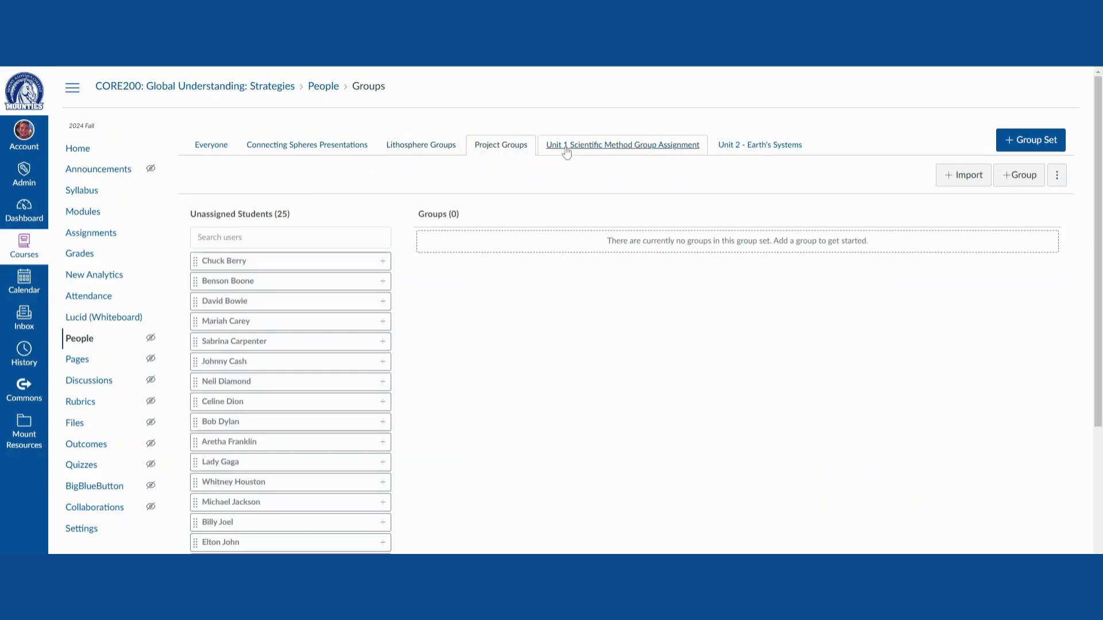
pyautogui.click(754, 153)
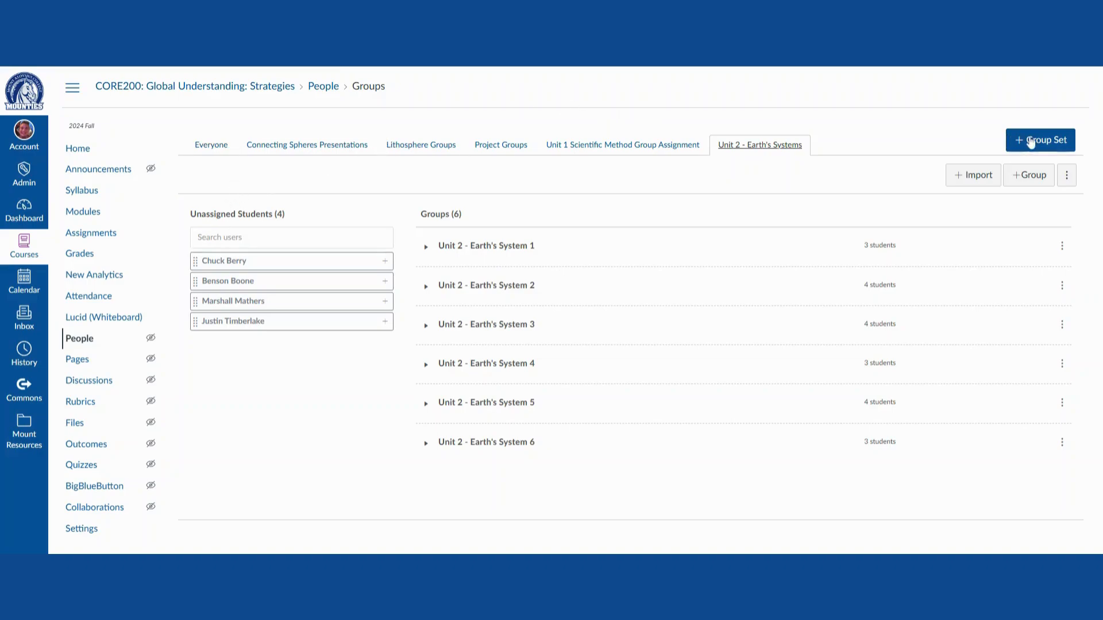
# Start a new group set named "CORE200 Groups".
pyautogui.click(1044, 141)
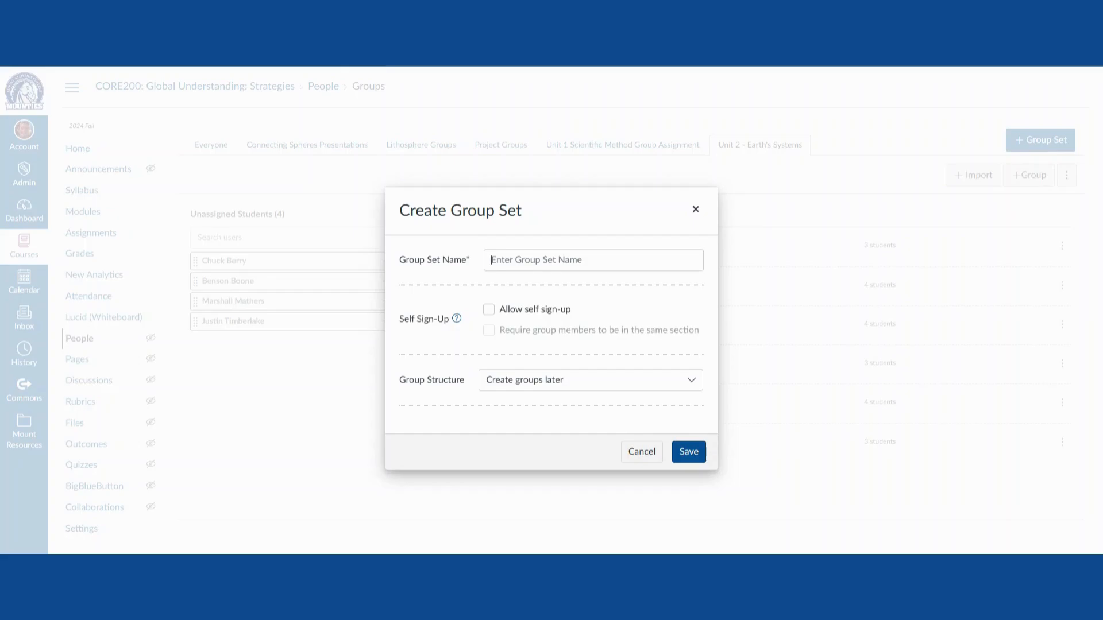
pyautogui.write('CORE200 Groups')
# Try allowing self sign-up for the group set while requiring group members to be in the same section.
pyautogui.moveTo(458, 325)
pyautogui.click(567, 310)
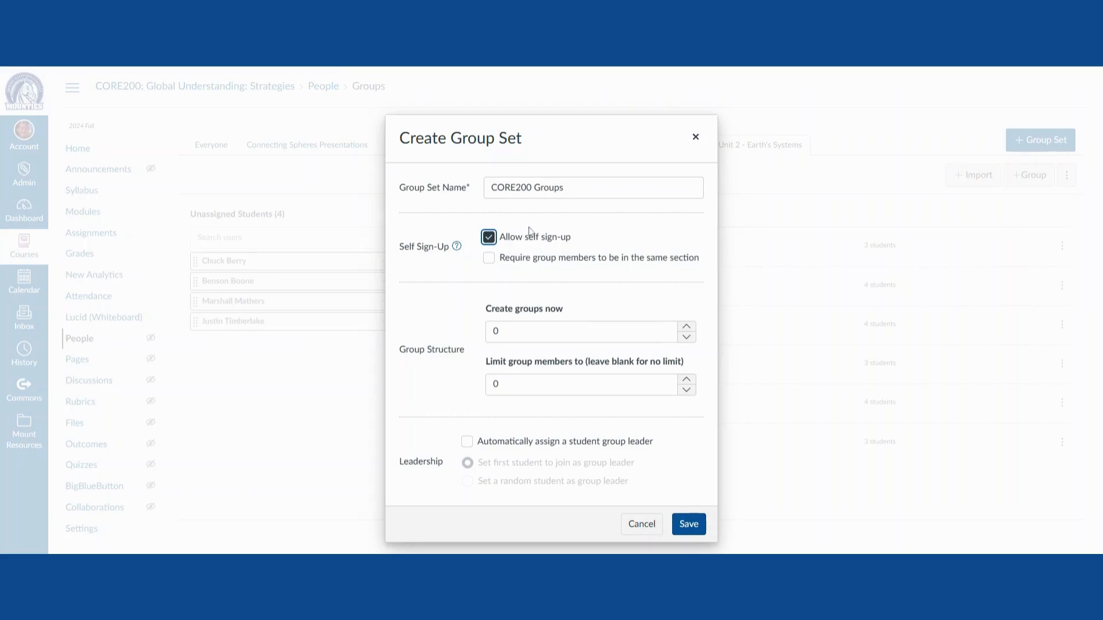
pyautogui.click(489, 262)
pyautogui.click(488, 238)
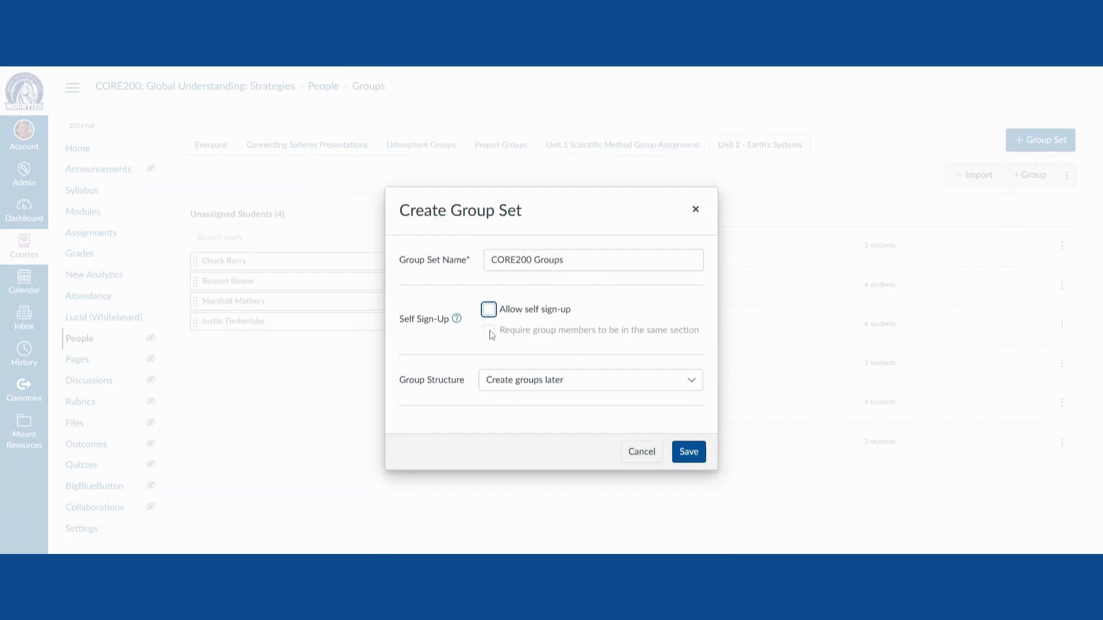
pyautogui.click(489, 310)
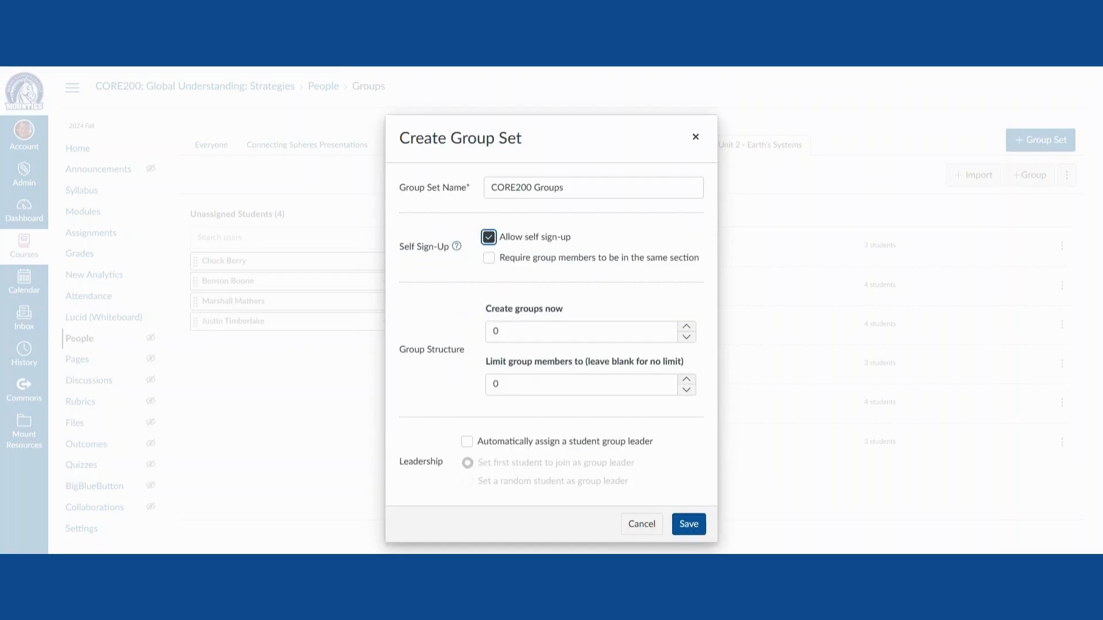
pyautogui.click(489, 258)
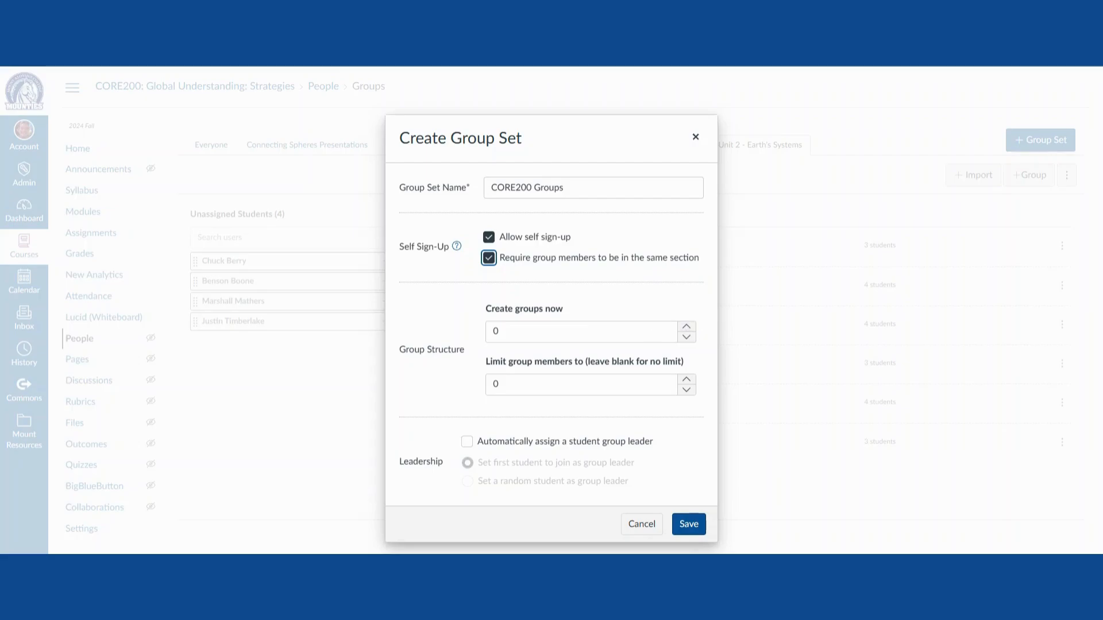
# Try creating 4 self sign-up groups with a group member limit, clear the limit, and turn self sign-up off.
pyautogui.click(687, 328)
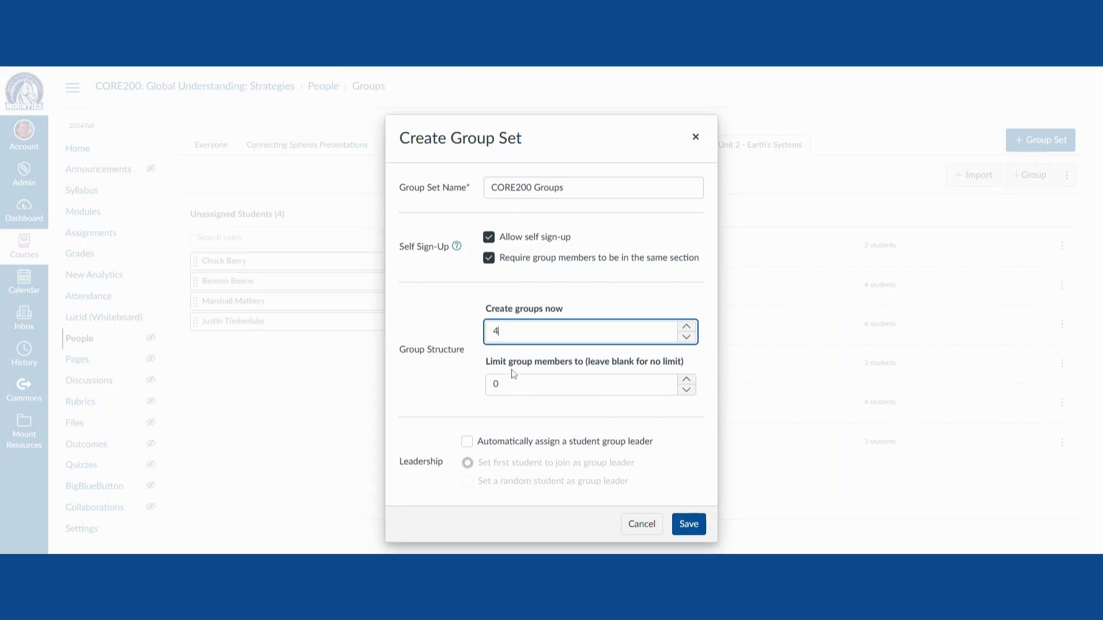
pyautogui.click(687, 381)
pyautogui.click(686, 380)
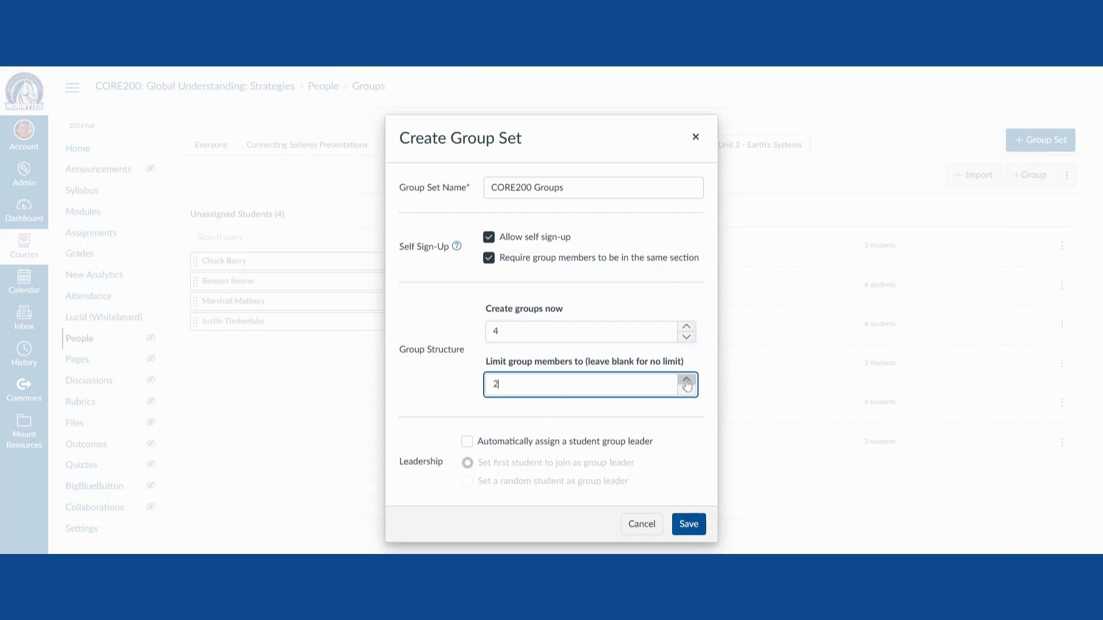
pyautogui.click(687, 380)
pyautogui.click(687, 380)
pyautogui.click(686, 381)
pyautogui.hotkey('ctrl', 'a')
pyautogui.write('60')
pyautogui.press('BackSpace')
pyautogui.press('BackSpace')
pyautogui.click(489, 237)
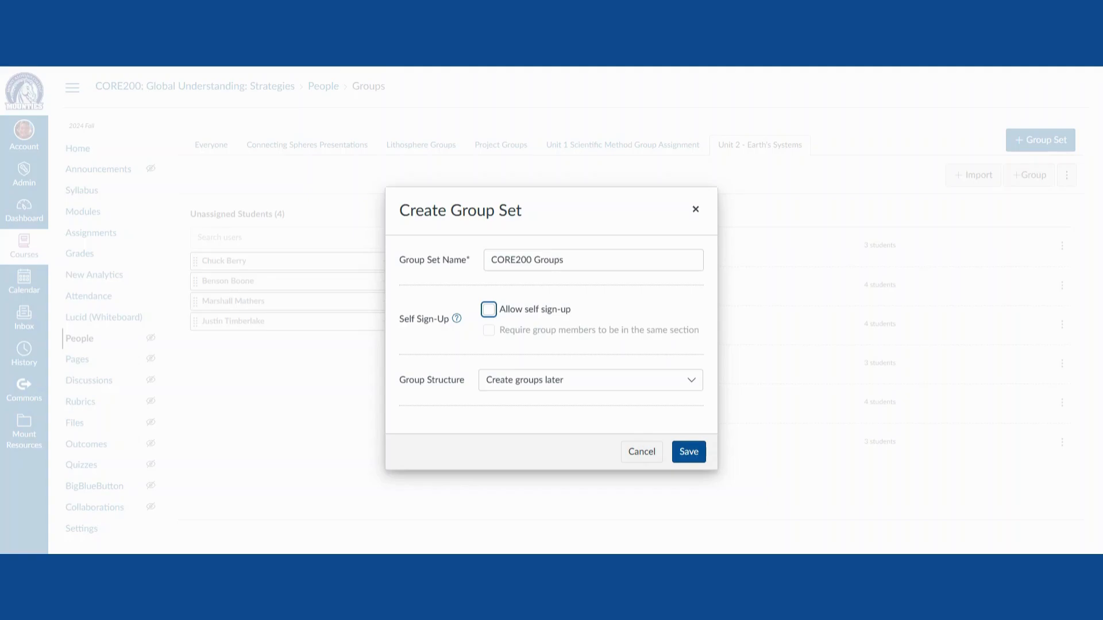
# Try splitting students into 4 groups within the same section, switching automatic student leader assignment on and off again.
pyautogui.click(520, 380)
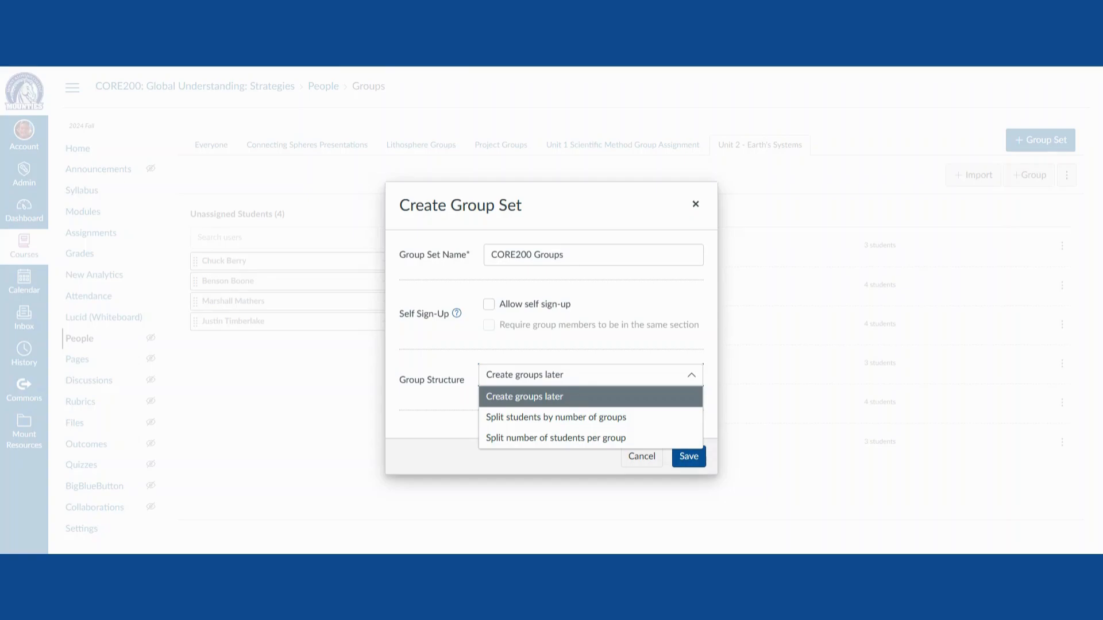
pyautogui.click(586, 423)
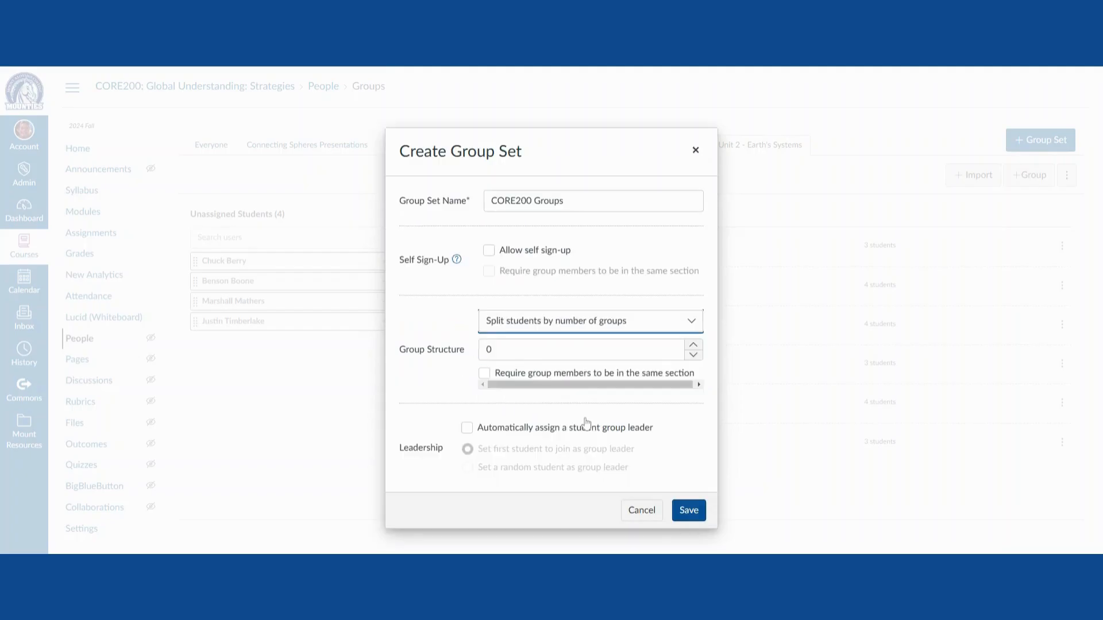
pyautogui.click(693, 346)
pyautogui.click(694, 346)
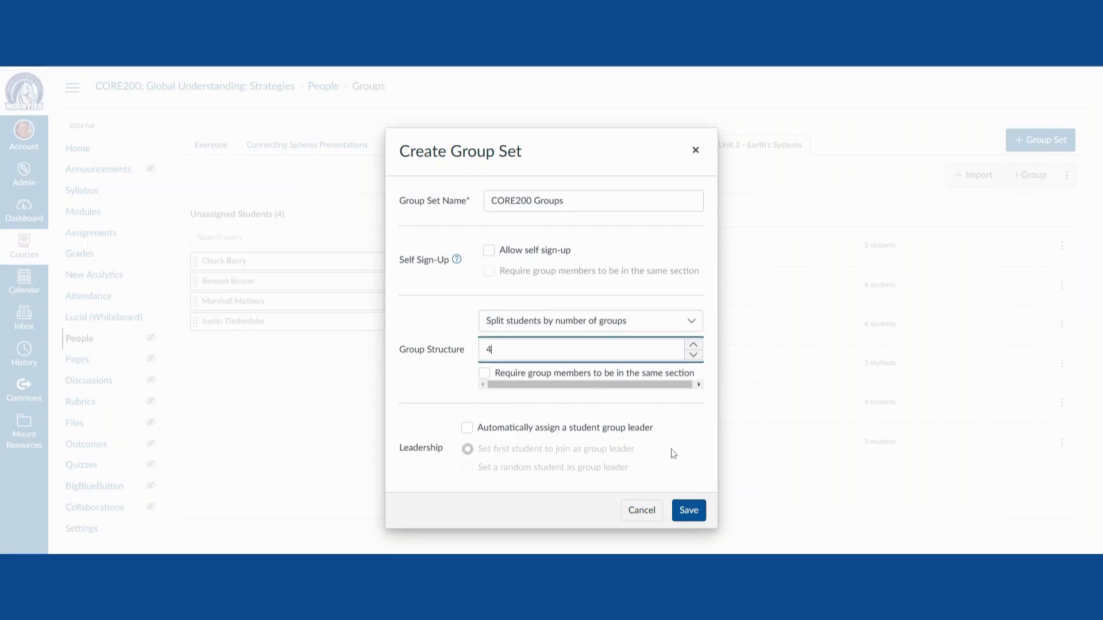
pyautogui.click(484, 373)
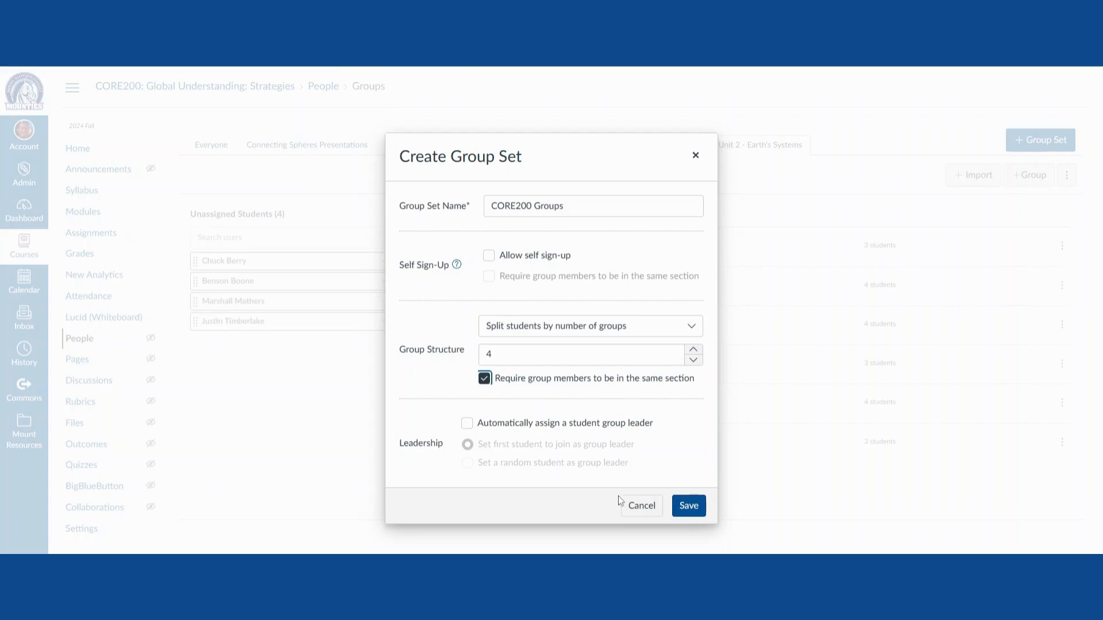
pyautogui.click(467, 424)
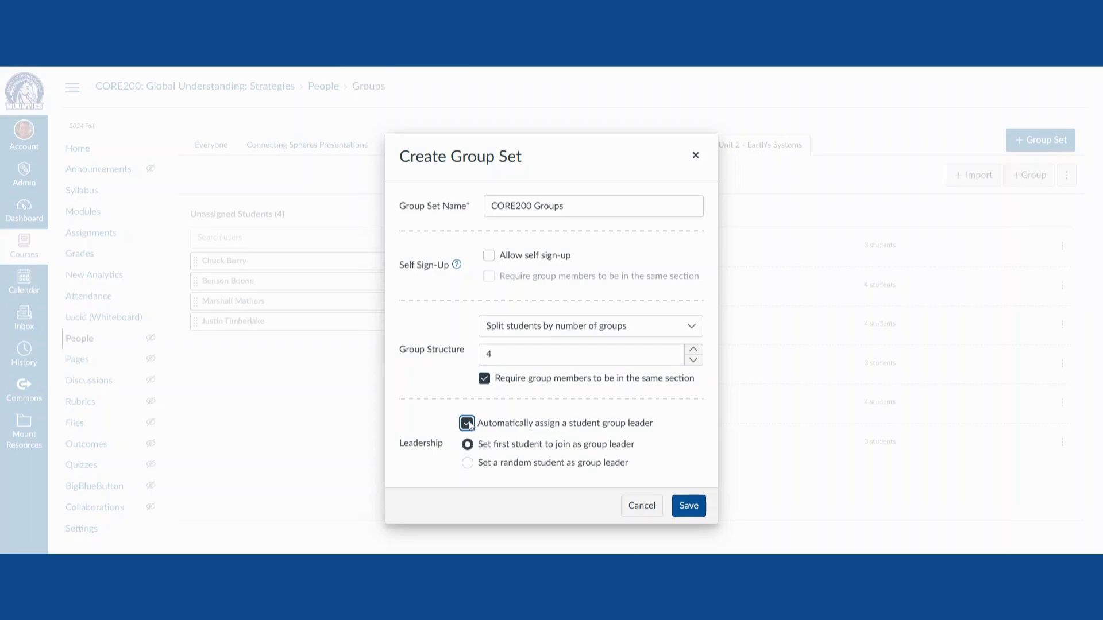
pyautogui.click(469, 424)
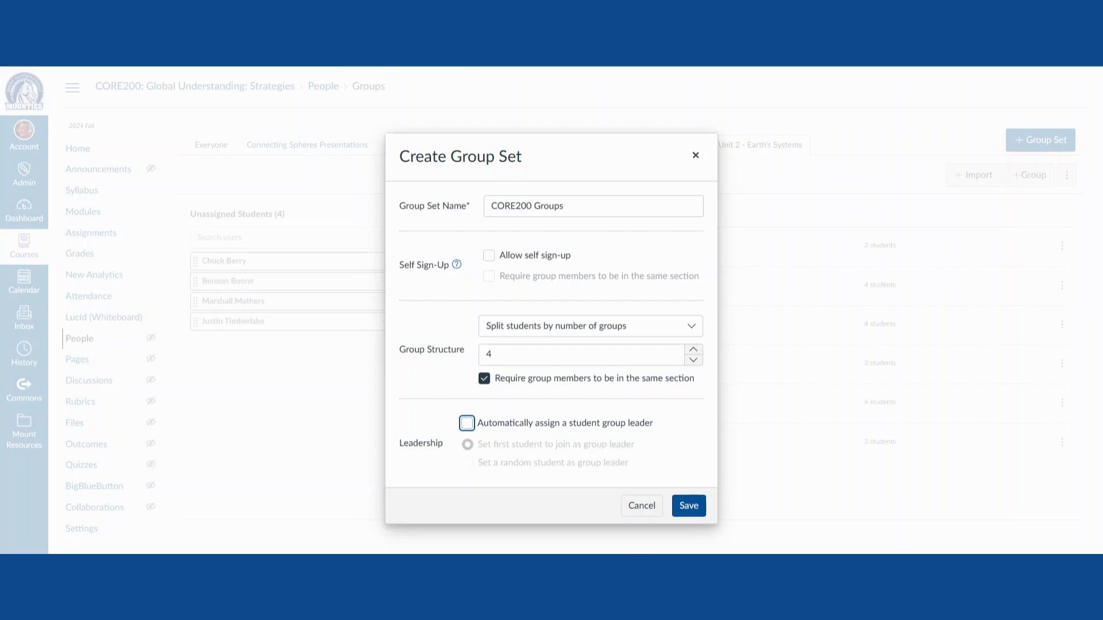
# Try splitting by number of students per group, with 3 students in each group.
pyautogui.click(676, 327)
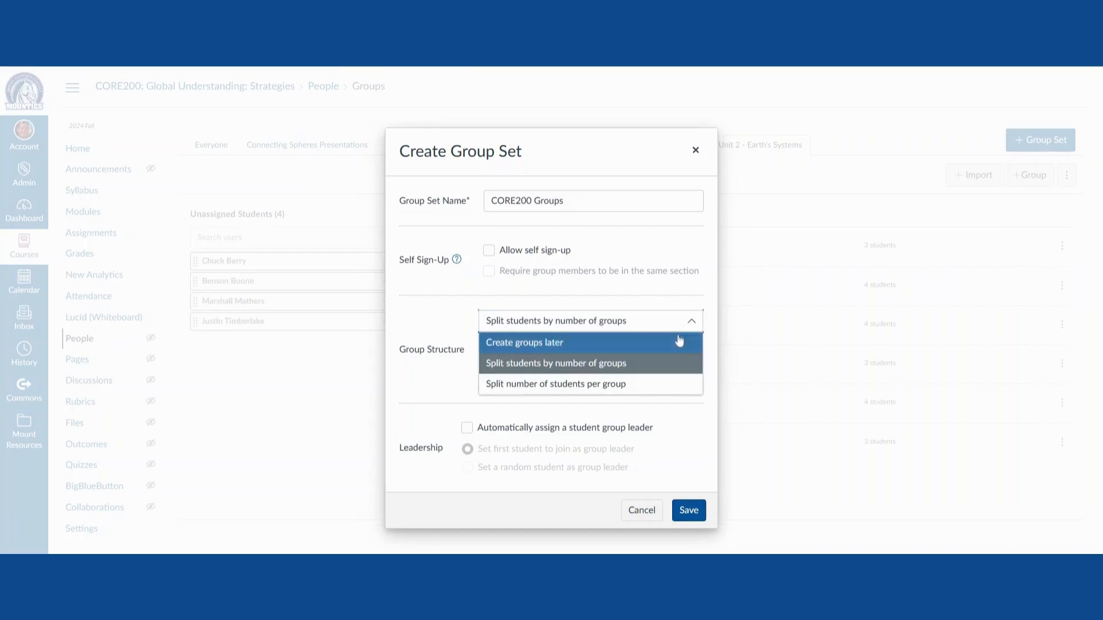
pyautogui.click(632, 386)
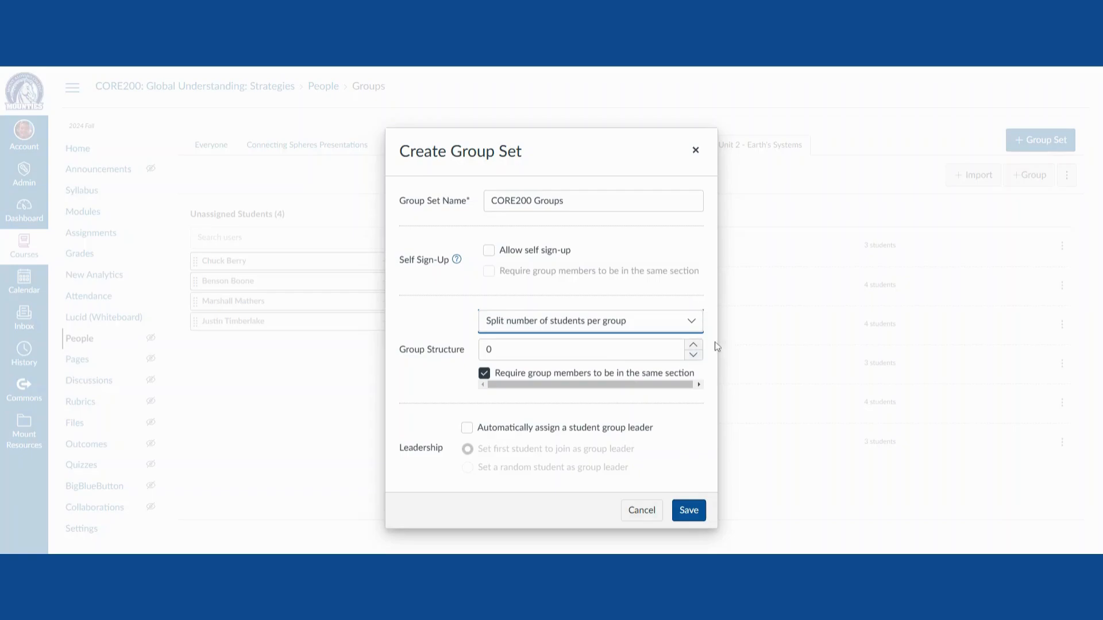
pyautogui.tripleClick(693, 345)
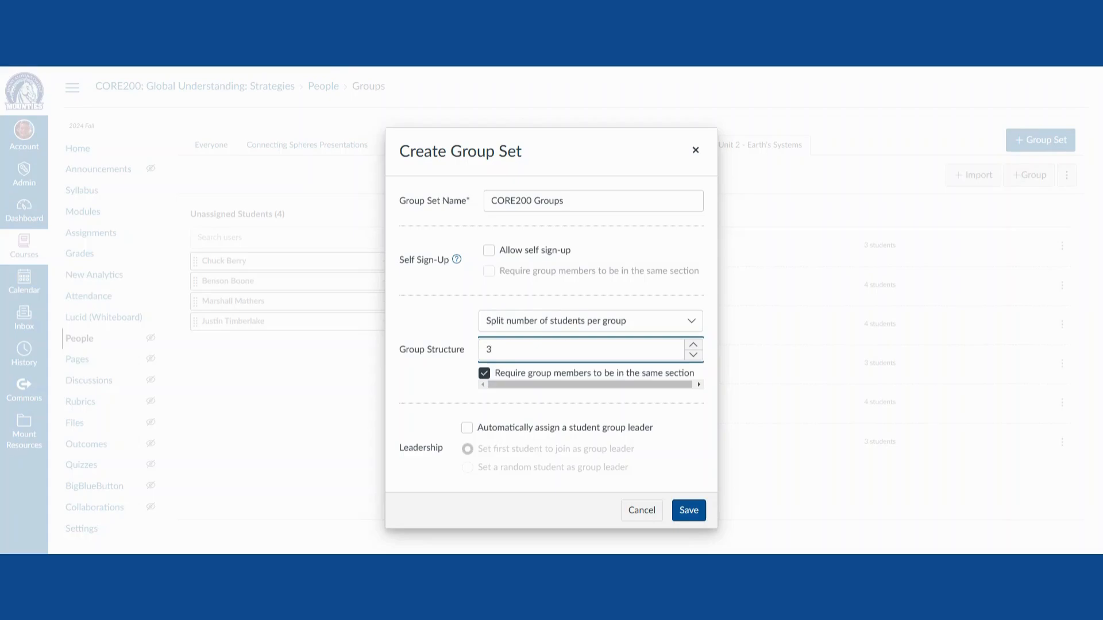
# Split the students by number of groups into 4, without requiring members to share a section, and save the group set.
pyautogui.click(531, 328)
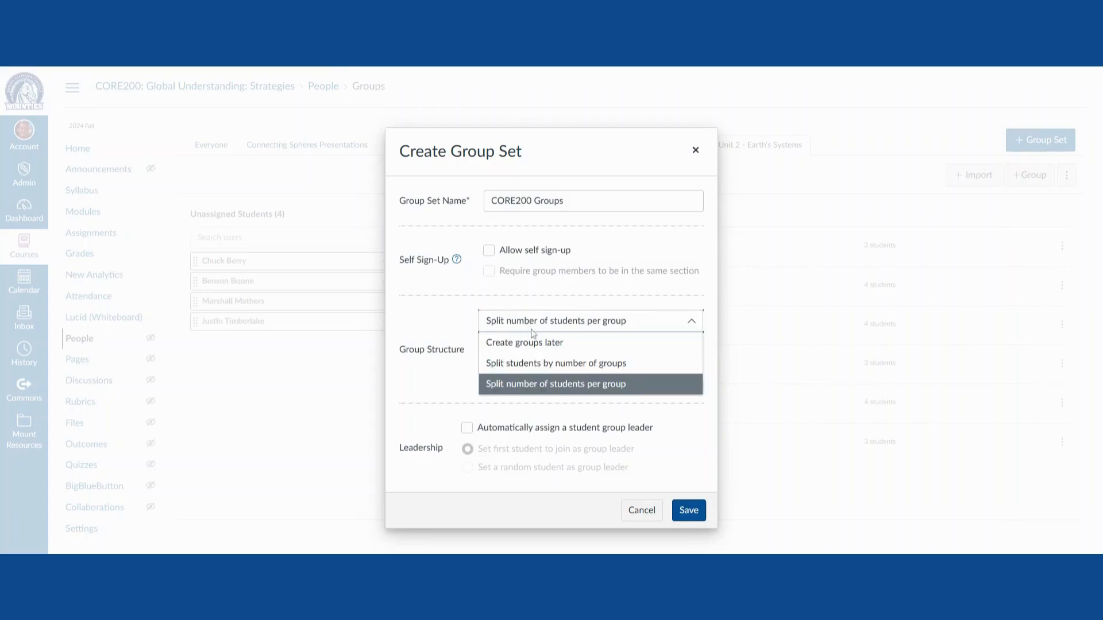
pyautogui.click(536, 363)
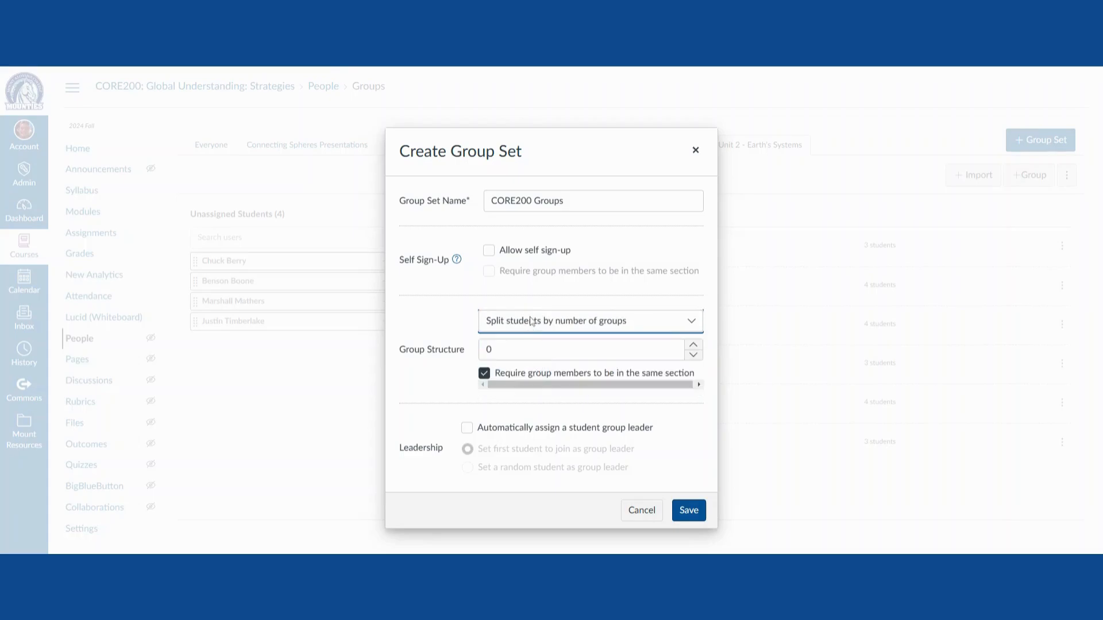
pyautogui.click(693, 346)
pyautogui.click(693, 346)
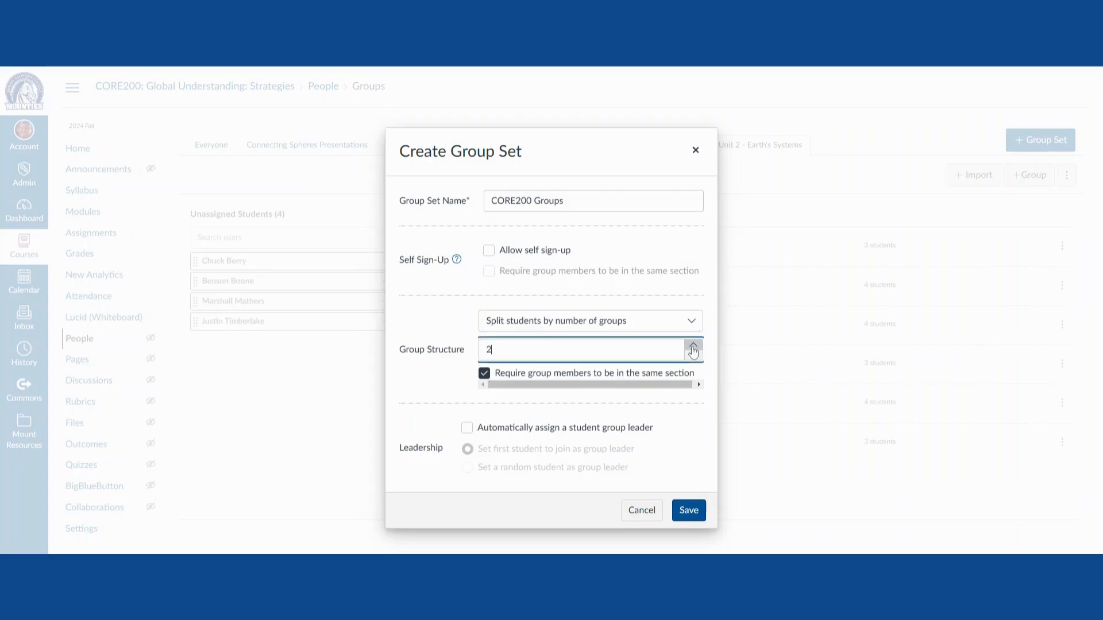
pyautogui.click(694, 347)
pyautogui.click(485, 373)
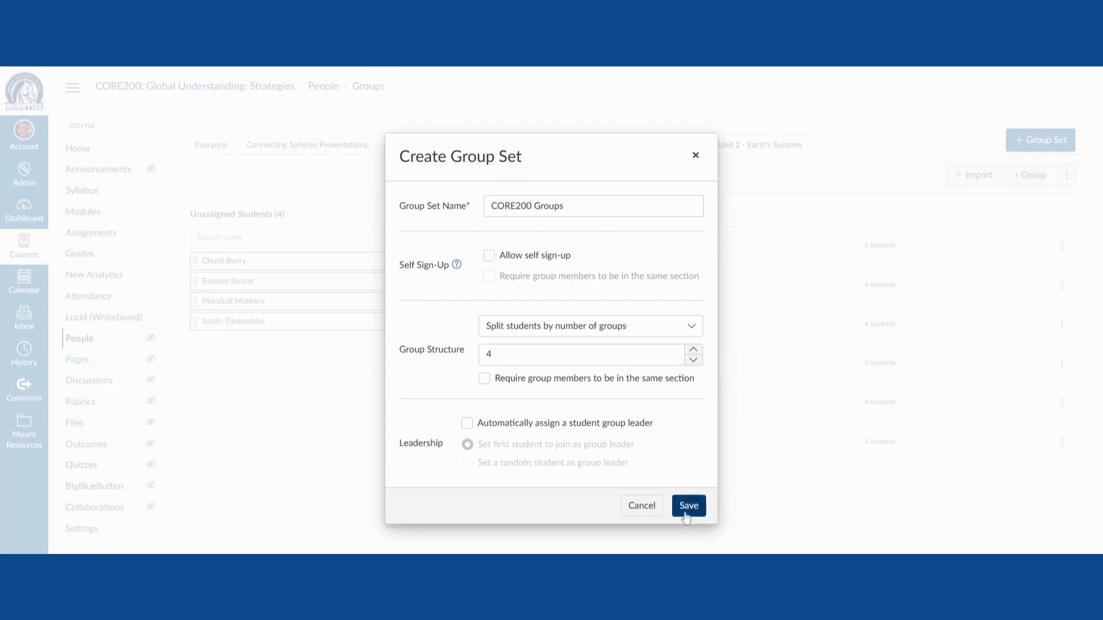
pyautogui.click(684, 509)
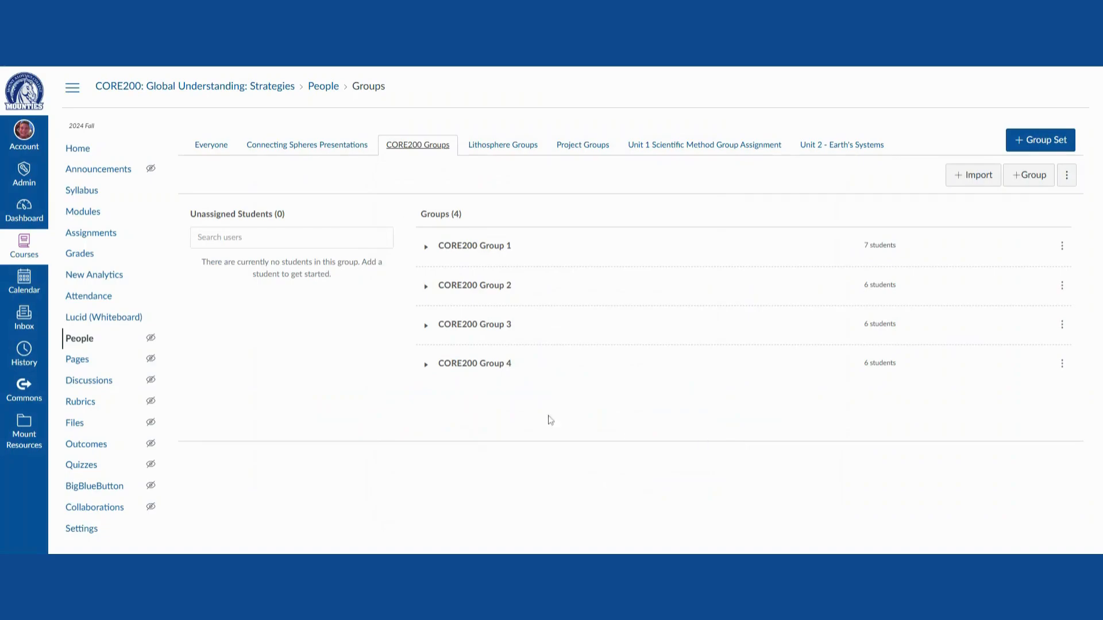
# Expand CORE200 Groups 1 through 4 to review which students are assigned to each.
pyautogui.click(428, 247)
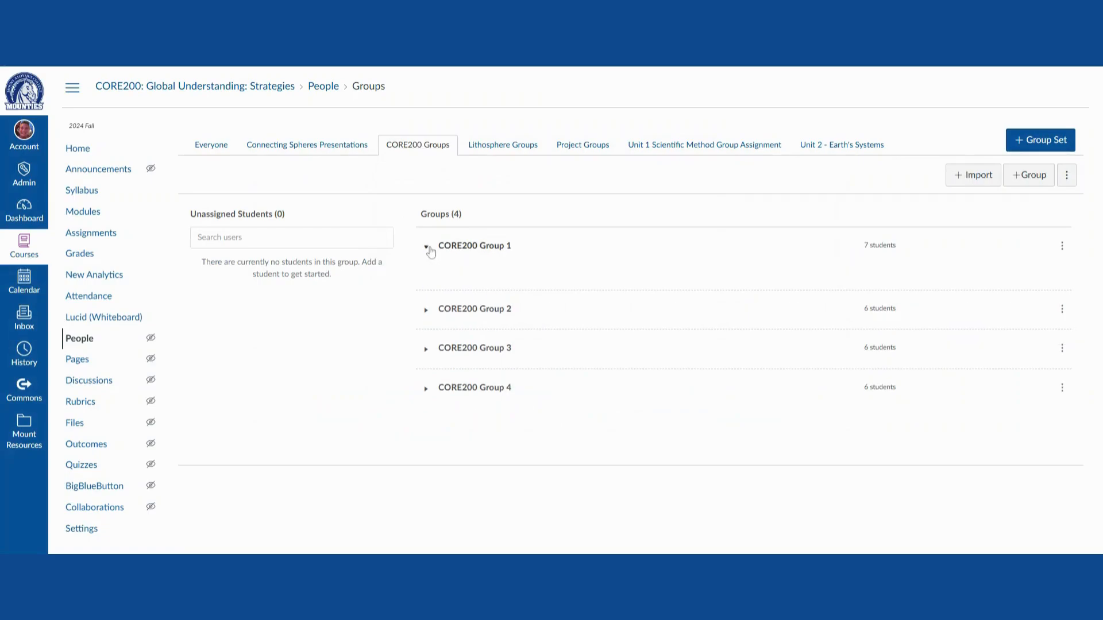
pyautogui.click(438, 362)
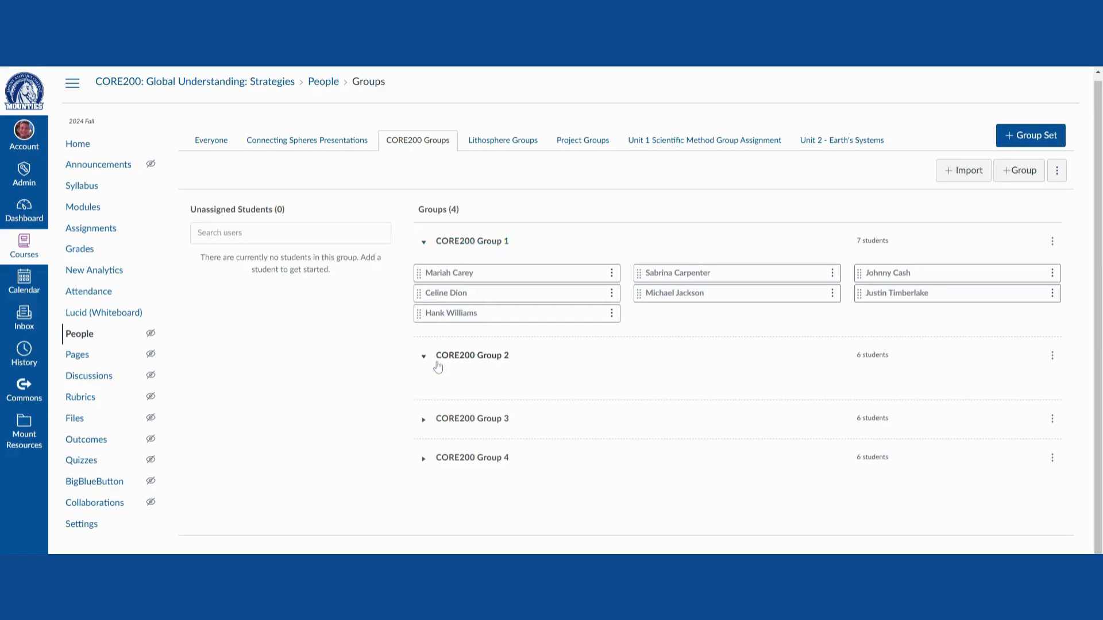
pyautogui.click(440, 421)
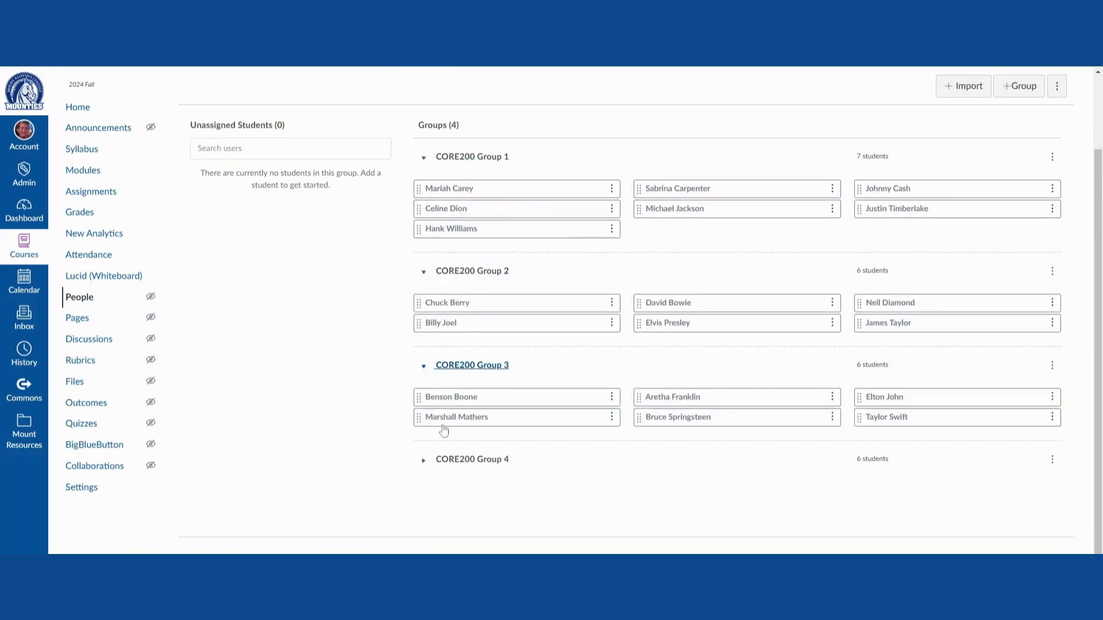
pyautogui.click(441, 462)
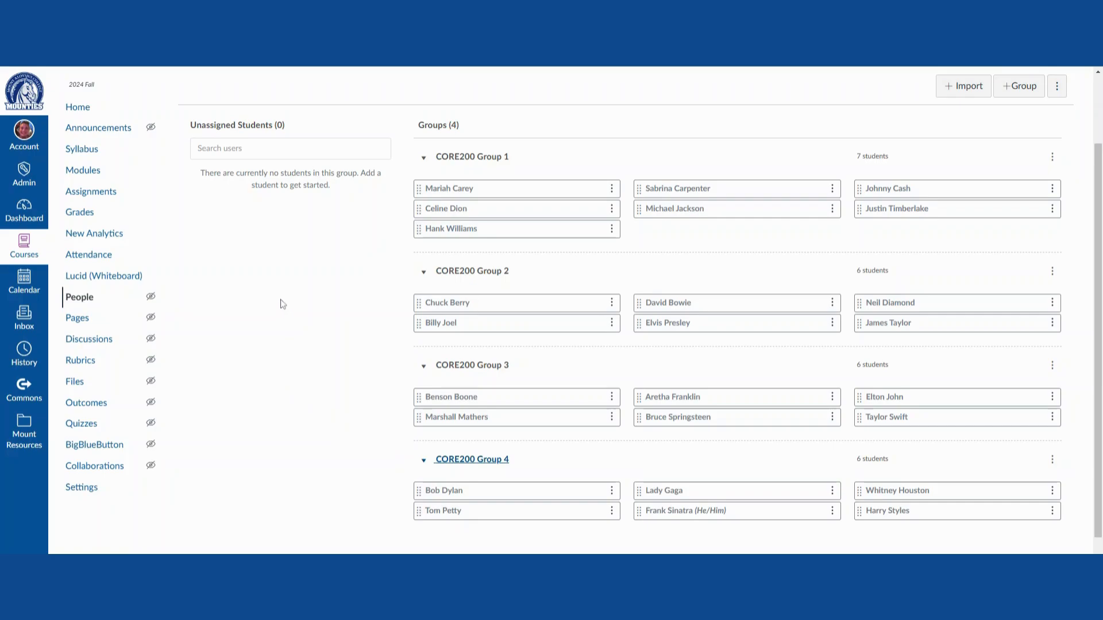
pyautogui.scroll(-1, 282, 304)
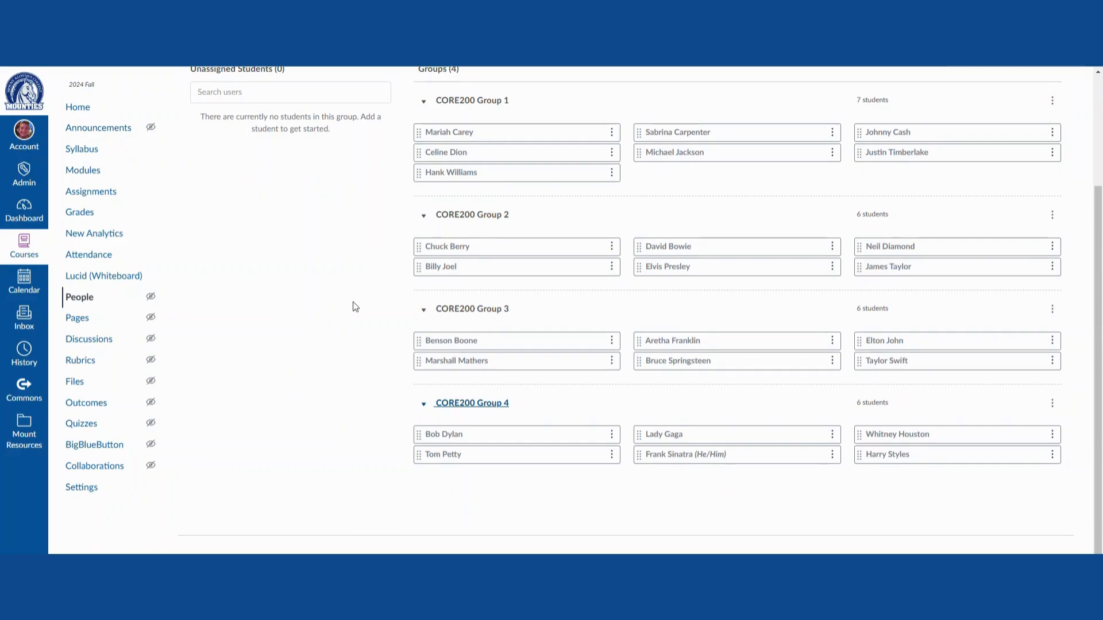
# Move the last student listed in CORE200 Group 1 to CORE200 Group 3.
pyautogui.scroll(1, 353, 332)
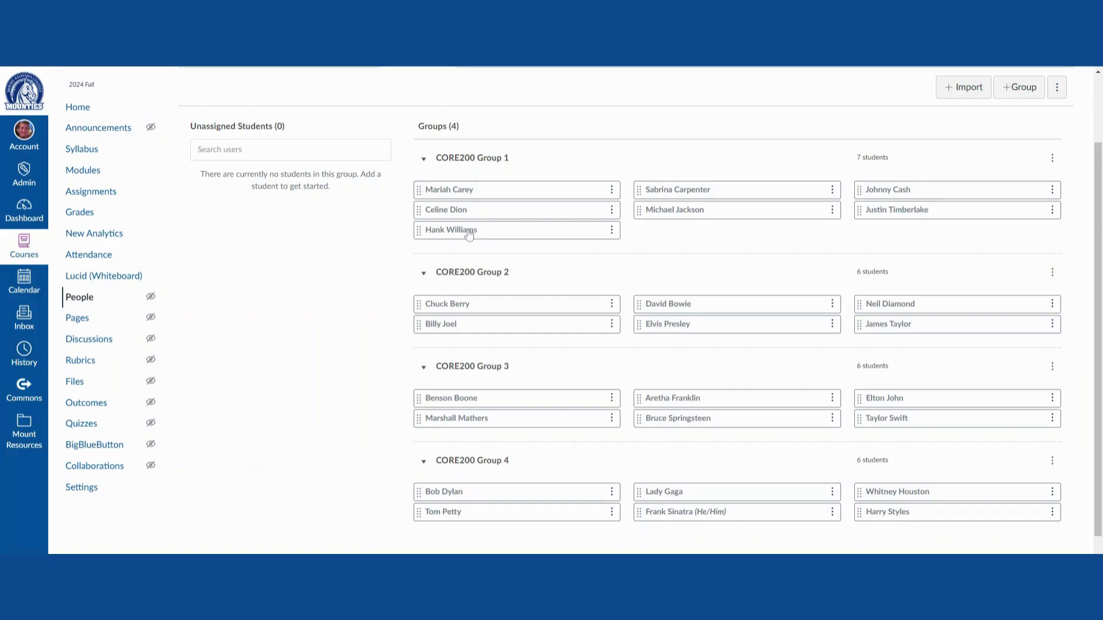
pyautogui.moveTo(427, 233); pyautogui.dragTo(601, 431)
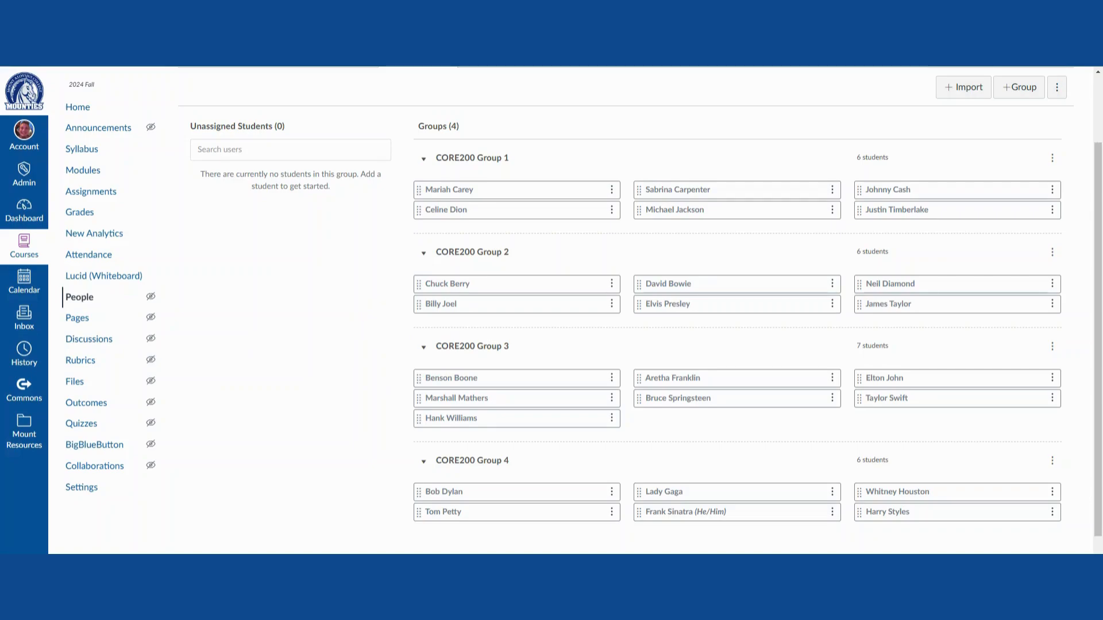
# In the Connecting Spheres Presentations group set, add the first unassigned student to Group 2, changing the existing group.
pyautogui.scroll(2, 364, 323)
pyautogui.click(332, 115)
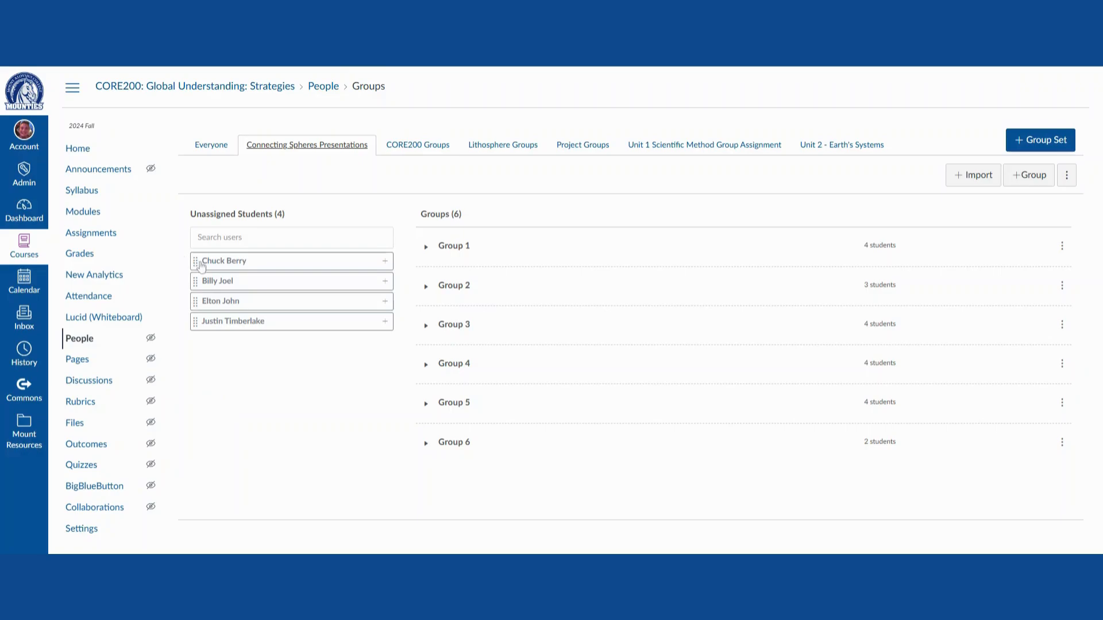
pyautogui.moveTo(201, 265)
pyautogui.mouseDown()
pyautogui.moveTo(439, 304)
pyautogui.moveTo(468, 290)
pyautogui.mouseUp()
pyautogui.scroll(-1, 503, 373)
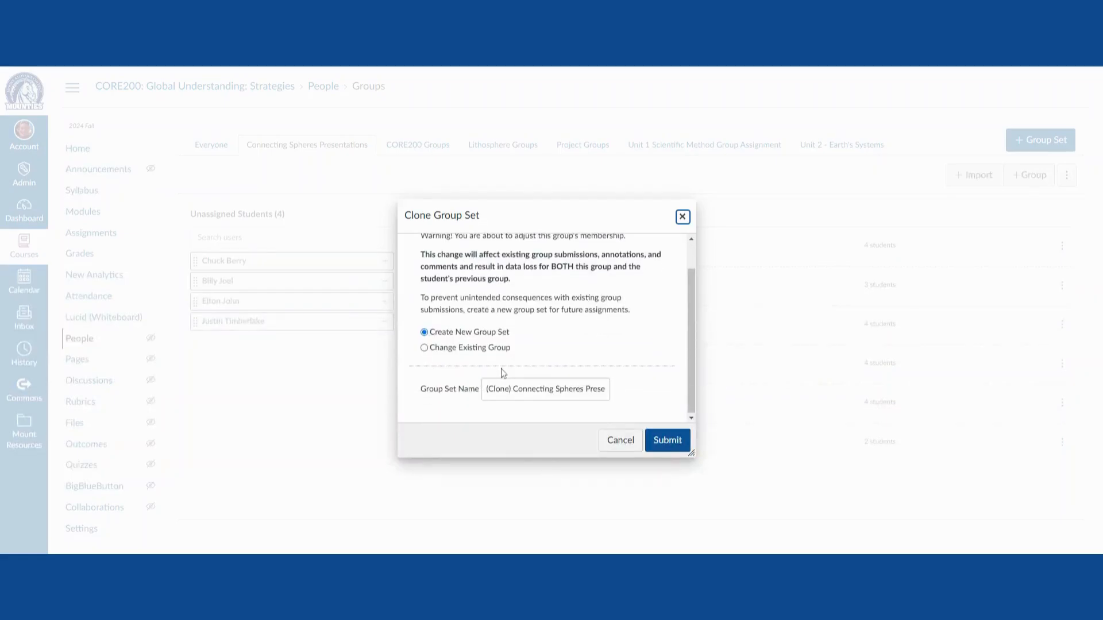
pyautogui.click(490, 348)
pyautogui.click(668, 441)
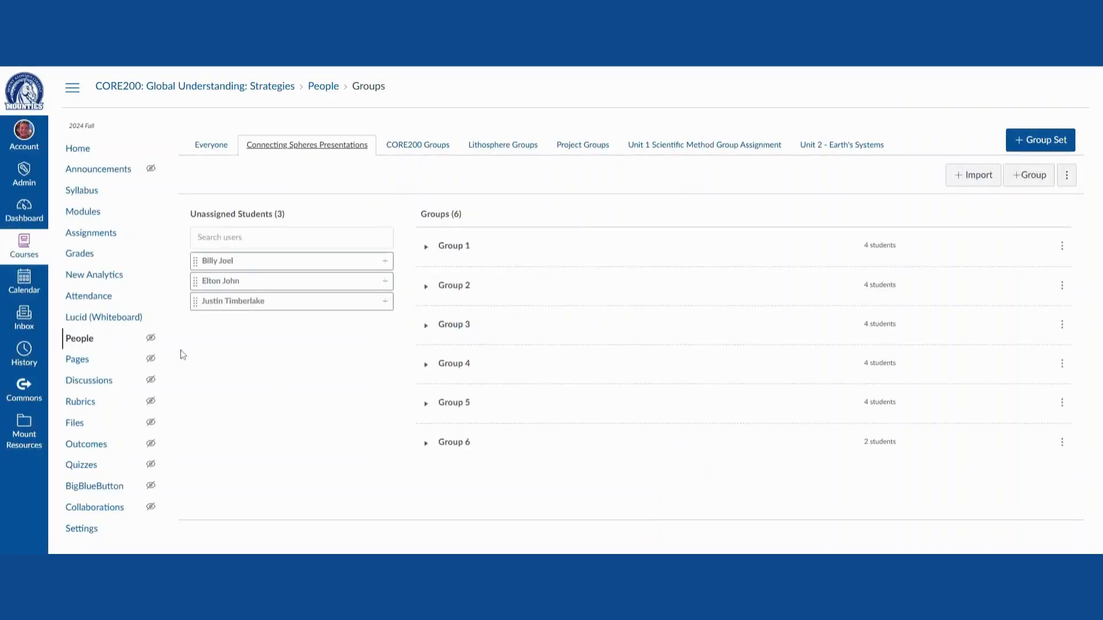
# Add the last two unassigned students to Group 6 and the remaining one to Group 1, changing the existing group where asked.
pyautogui.moveTo(216, 303); pyautogui.dragTo(476, 447)
pyautogui.moveTo(220, 286); pyautogui.dragTo(452, 448)
pyautogui.moveTo(222, 259)
pyautogui.mouseDown()
pyautogui.moveTo(504, 311)
pyautogui.moveTo(506, 256)
pyautogui.mouseUp()
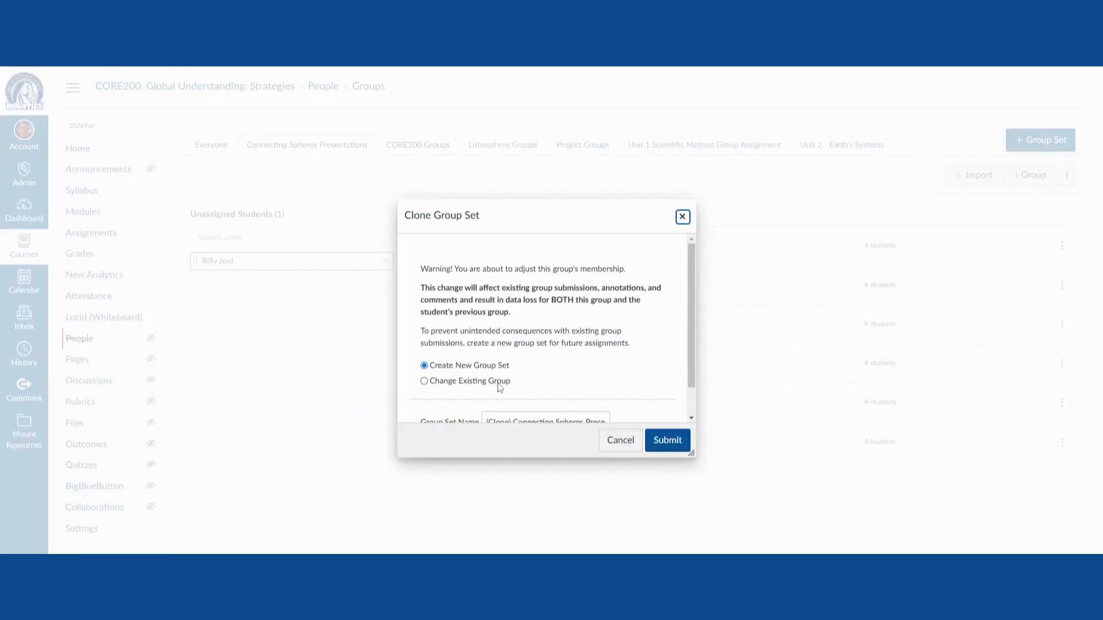
pyautogui.click(499, 384)
pyautogui.click(667, 442)
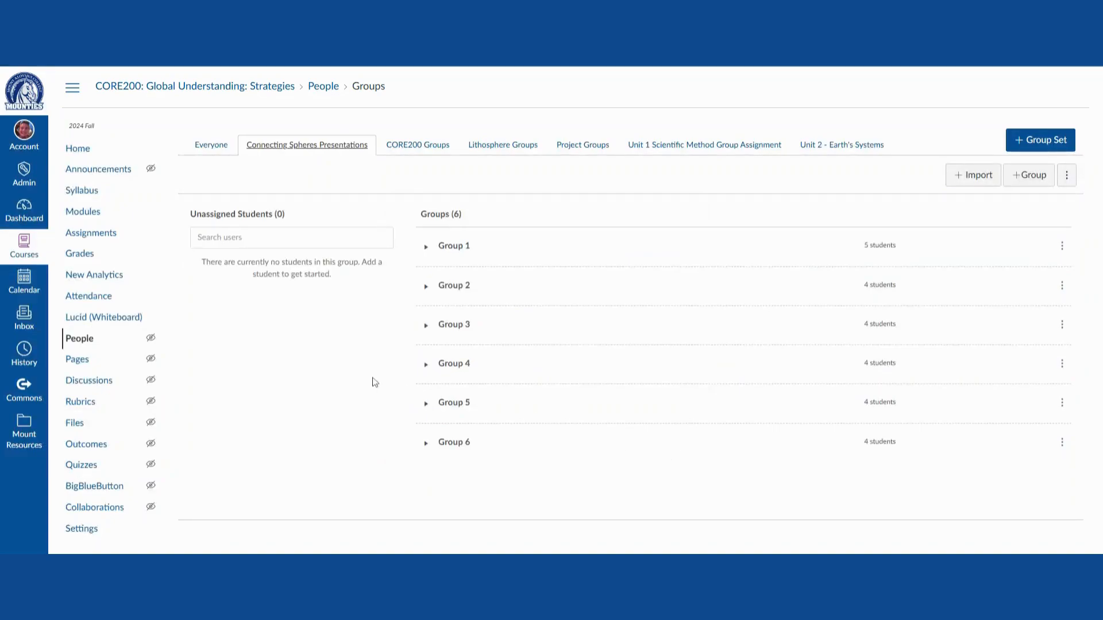
# Expand Groups 1 through 6 of Connecting Spheres Presentations to review which students are in each.
pyautogui.click(428, 247)
pyautogui.click(429, 340)
pyautogui.click(429, 435)
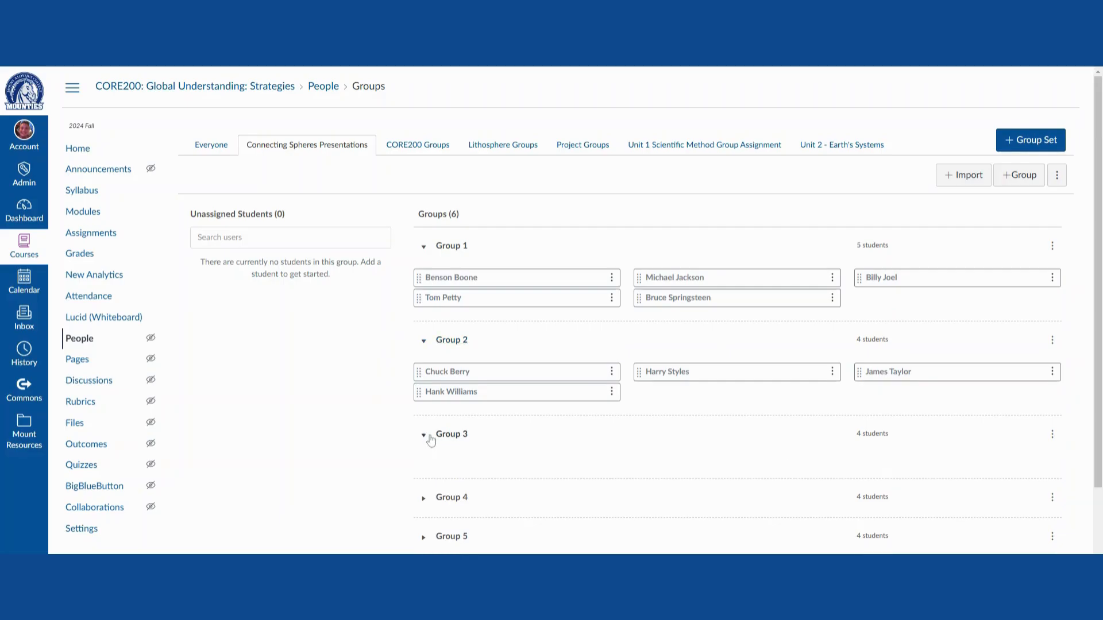
pyautogui.scroll(-2, 381, 386)
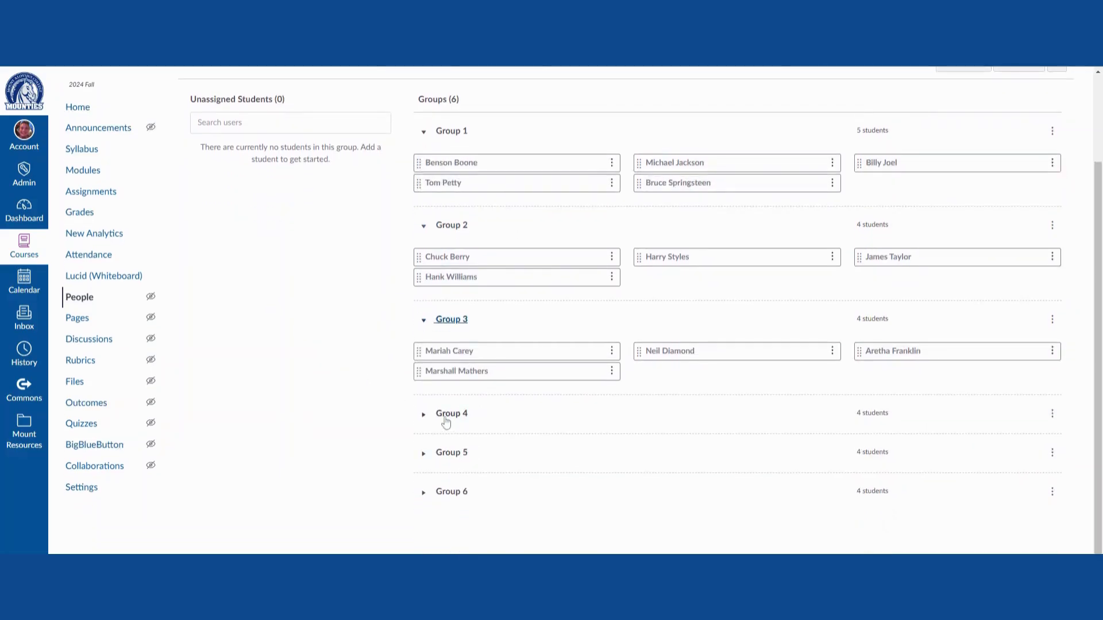
pyautogui.click(445, 421)
pyautogui.scroll(-1, 391, 399)
pyautogui.click(455, 458)
pyautogui.scroll(-1, 413, 471)
pyautogui.click(435, 487)
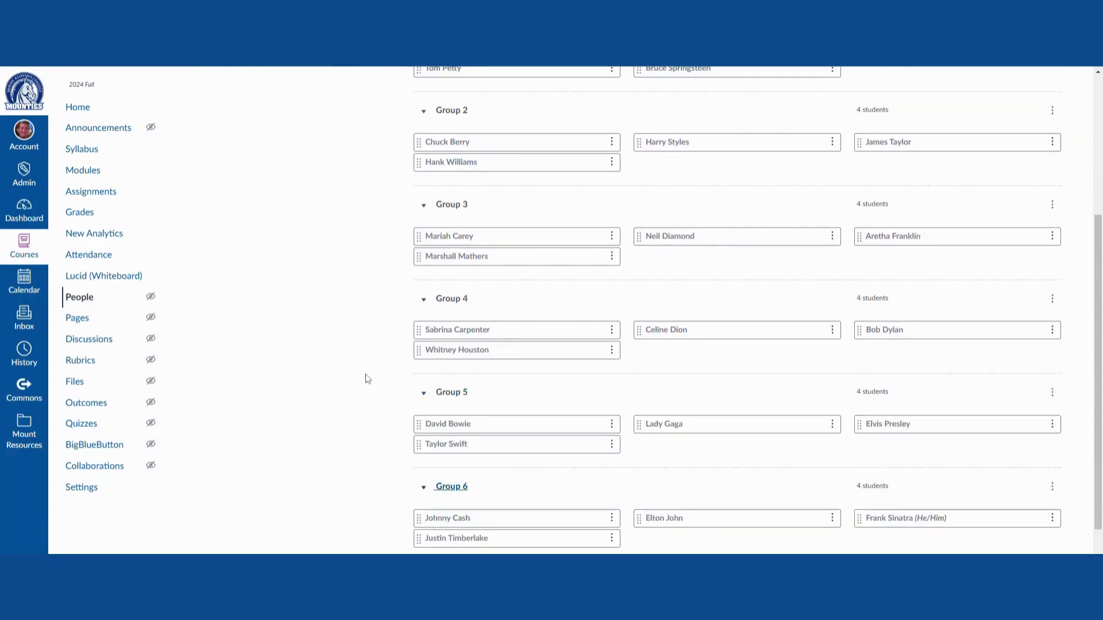
pyautogui.scroll(1, 350, 362)
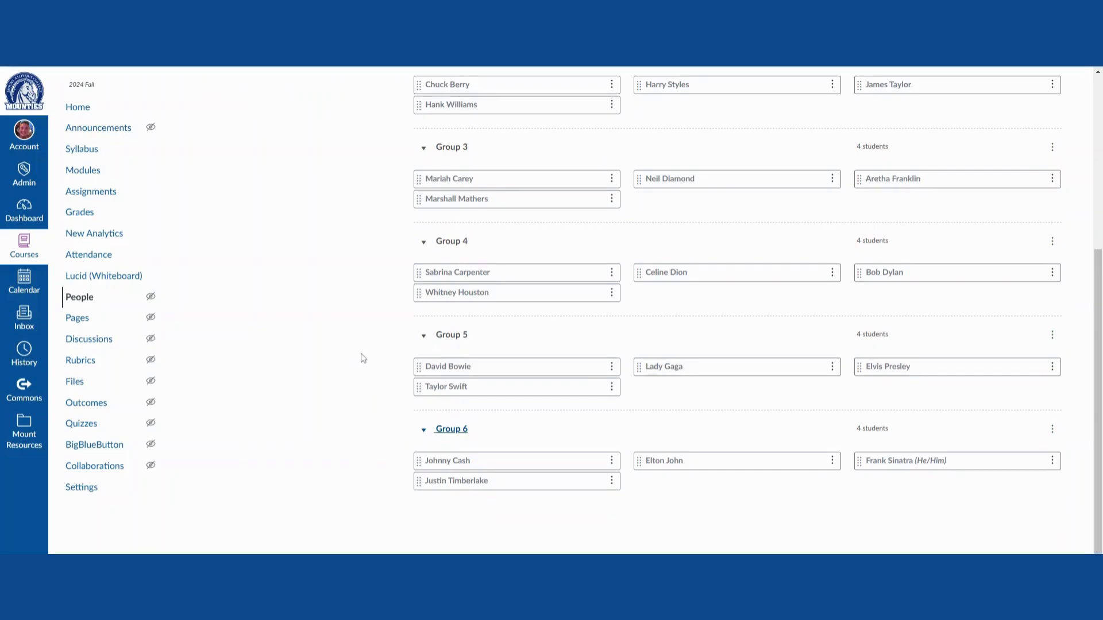
pyautogui.scroll(1, 363, 362)
pyautogui.scroll(2, 349, 291)
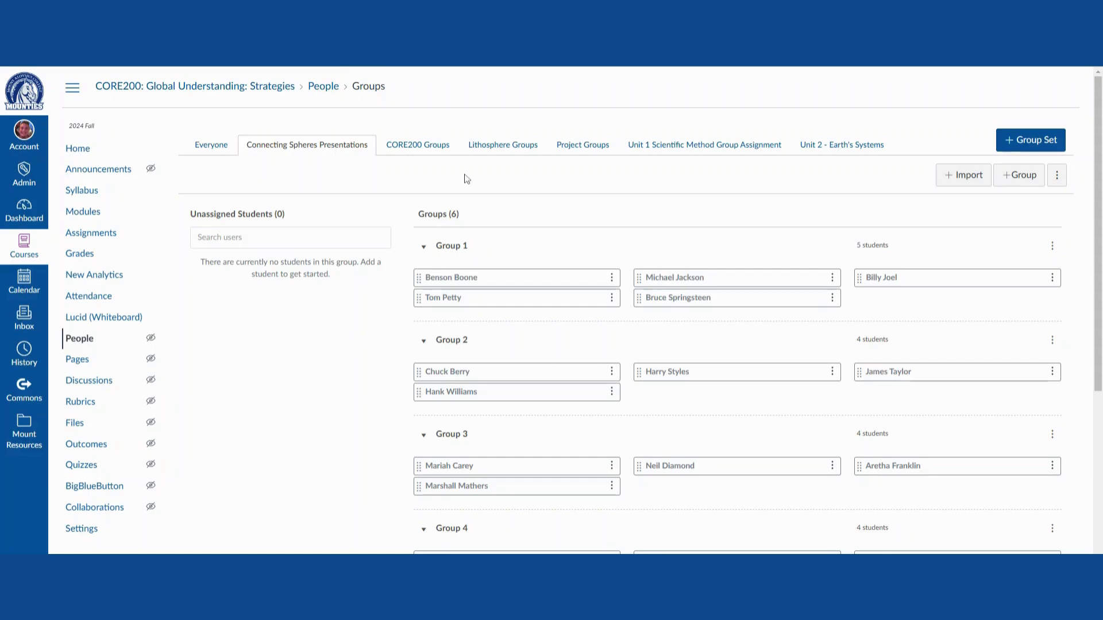
# Swap the fourth student listed in Group 1 with the first student in Group 2, changing the existing groups.
pyautogui.moveTo(434, 303); pyautogui.dragTo(554, 387)
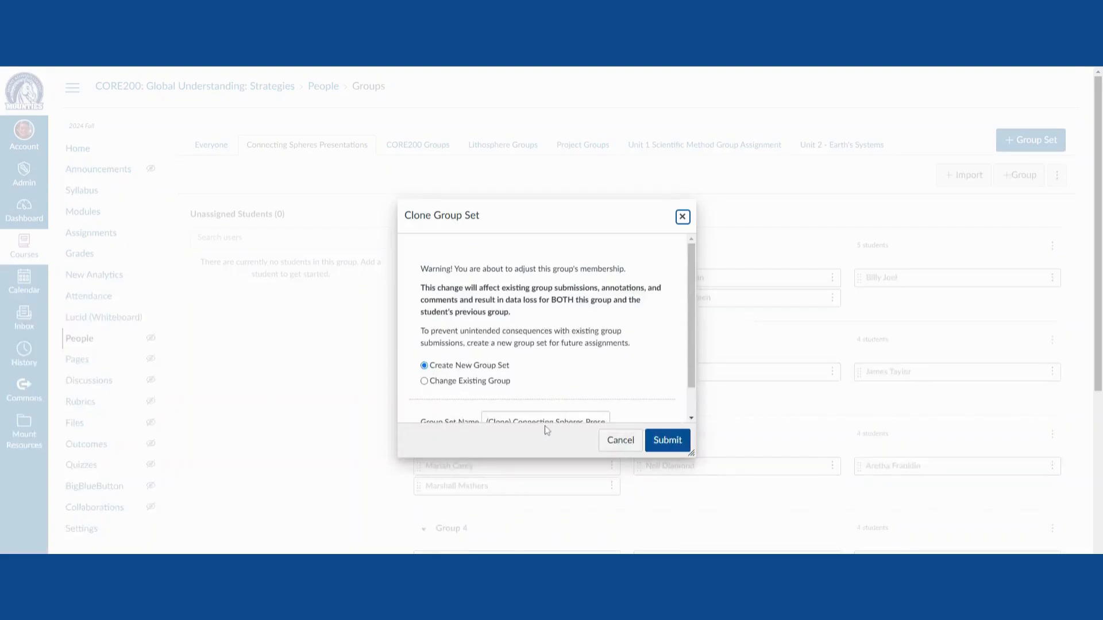
pyautogui.click(503, 382)
pyautogui.click(658, 452)
pyautogui.moveTo(430, 376); pyautogui.dragTo(450, 310)
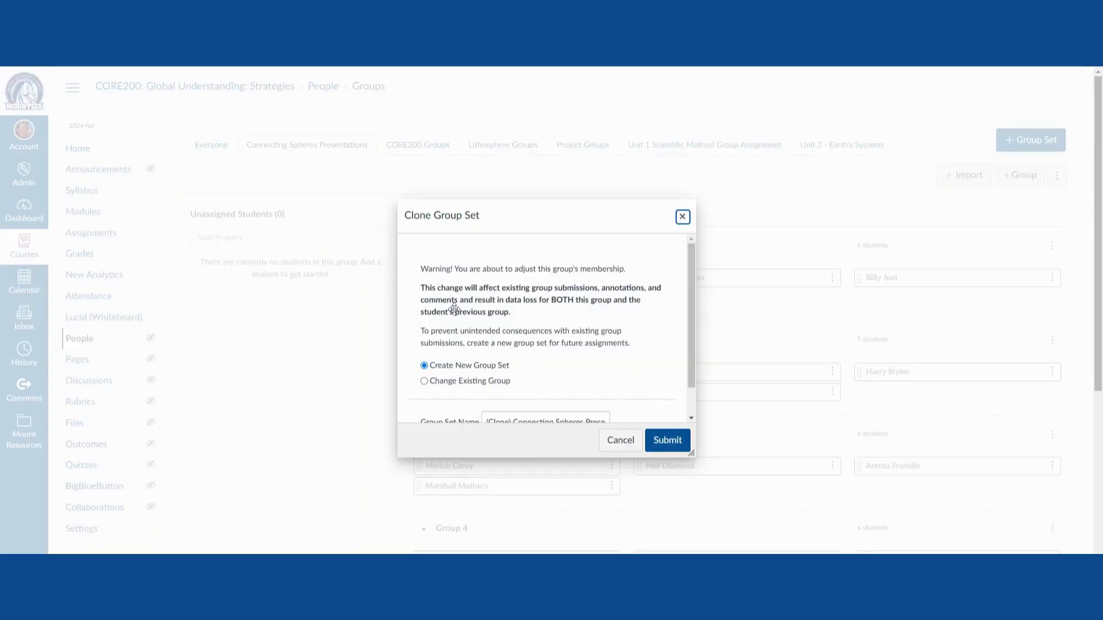
pyautogui.click(491, 383)
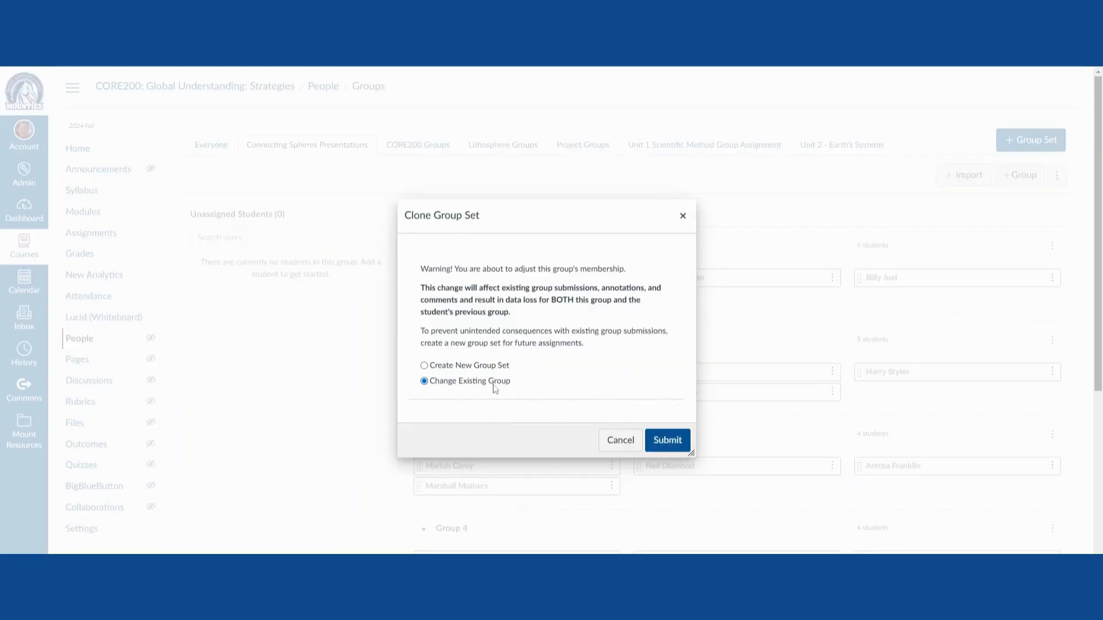
pyautogui.click(667, 442)
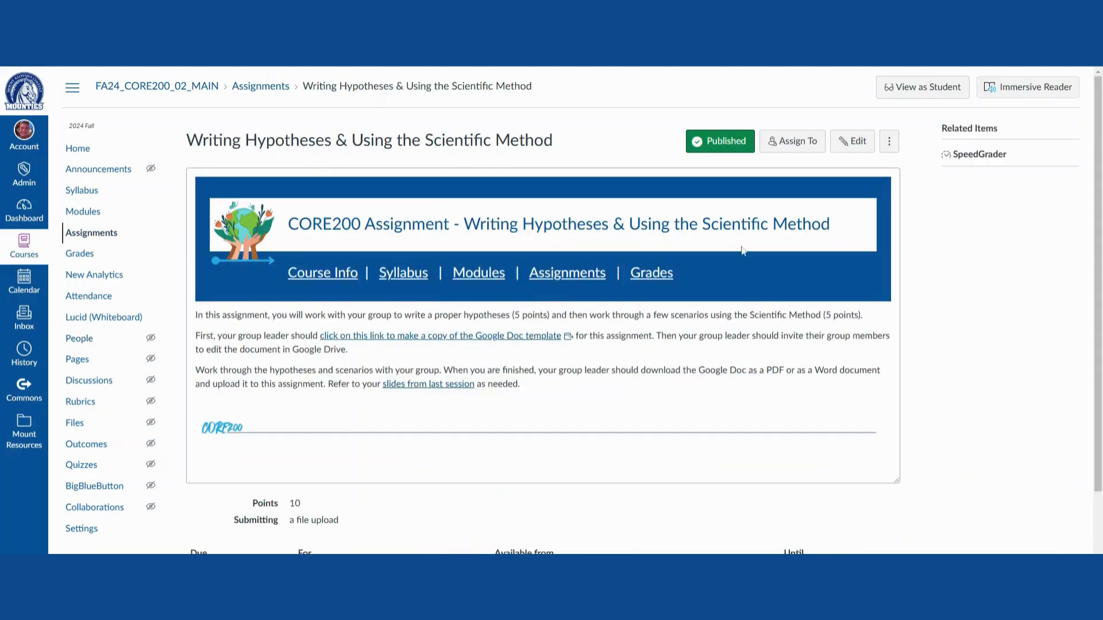
# Edit the Writing Hypotheses & Using the Scientific Method assignment and make it a group assignment.
pyautogui.scroll(-2, 900, 320)
pyautogui.scroll(1, 900, 311)
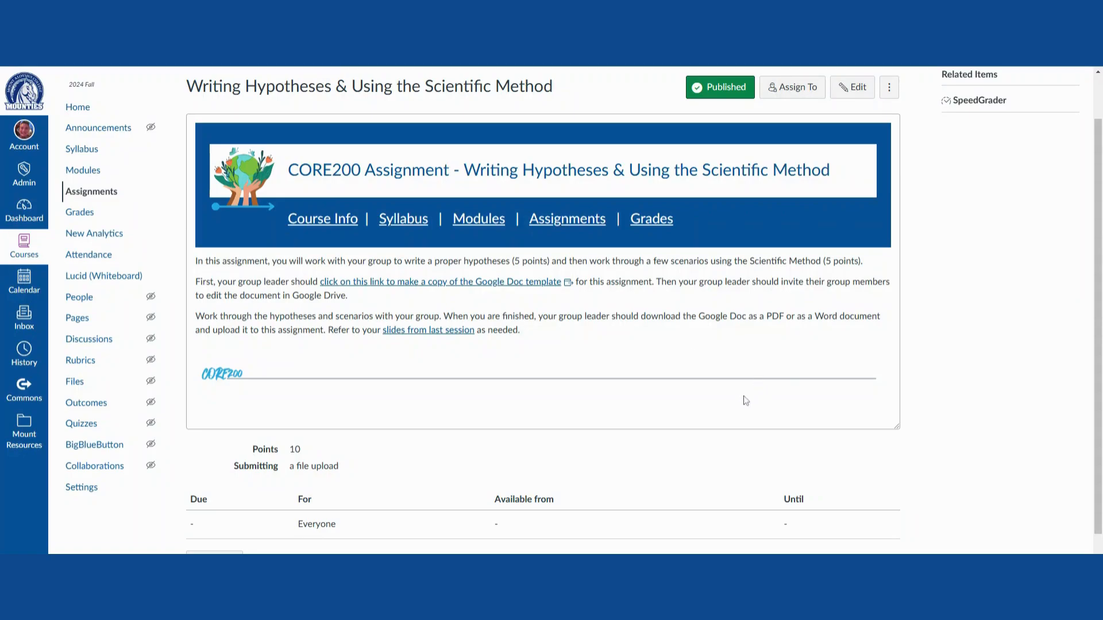
pyautogui.scroll(1, 575, 310)
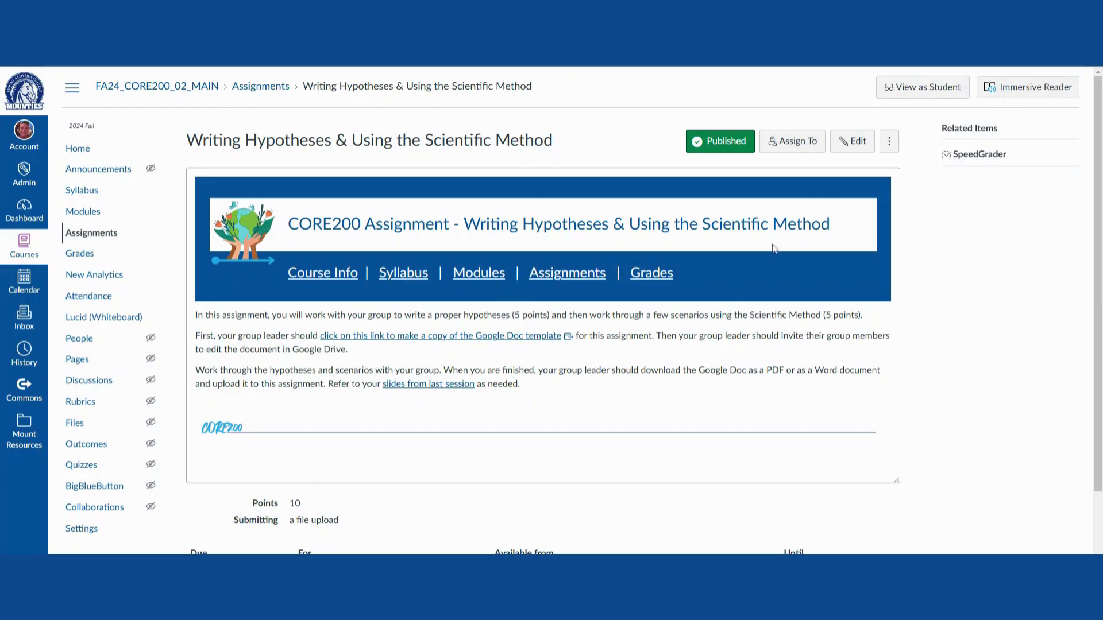
pyautogui.click(857, 144)
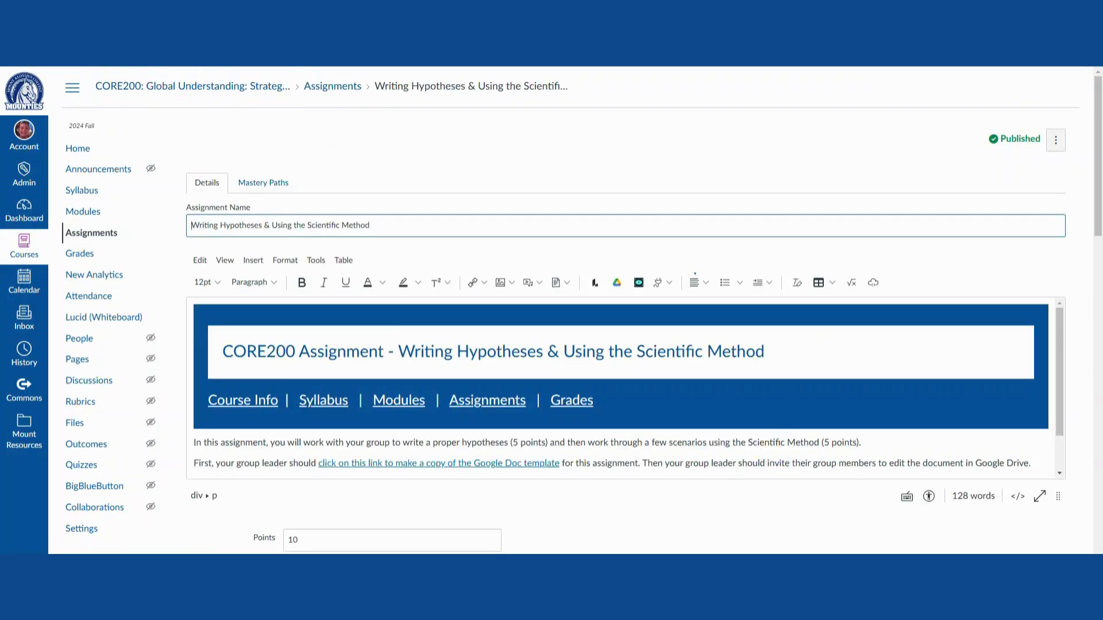
pyautogui.scroll(-3, 626, 384)
pyautogui.scroll(-3, 672, 525)
pyautogui.scroll(-8, 653, 489)
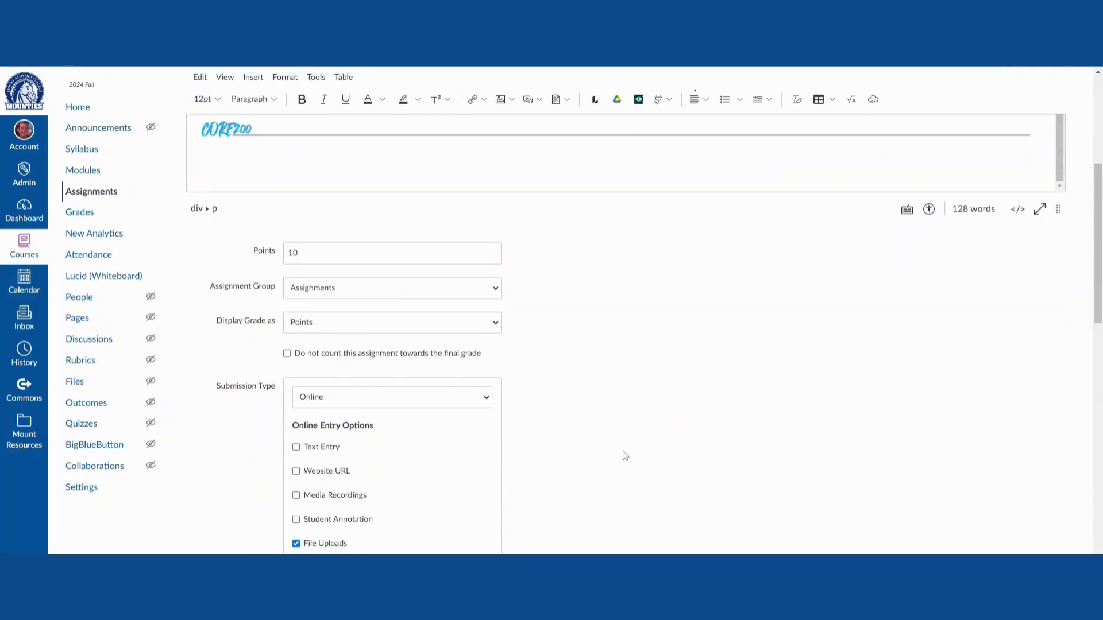
pyautogui.scroll(-5, 591, 412)
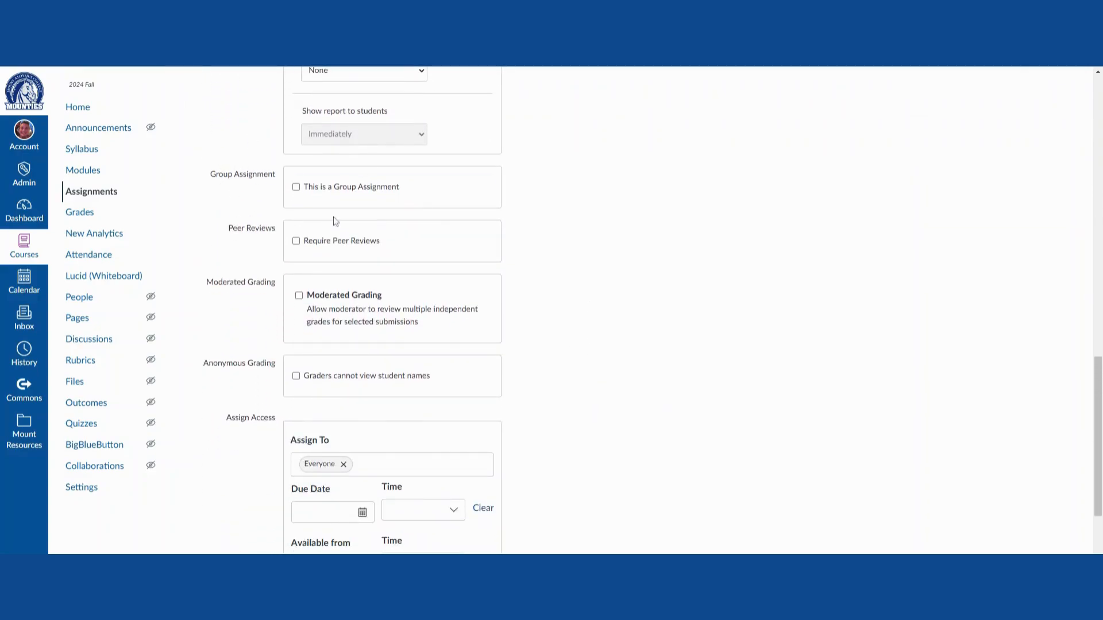
pyautogui.click(296, 186)
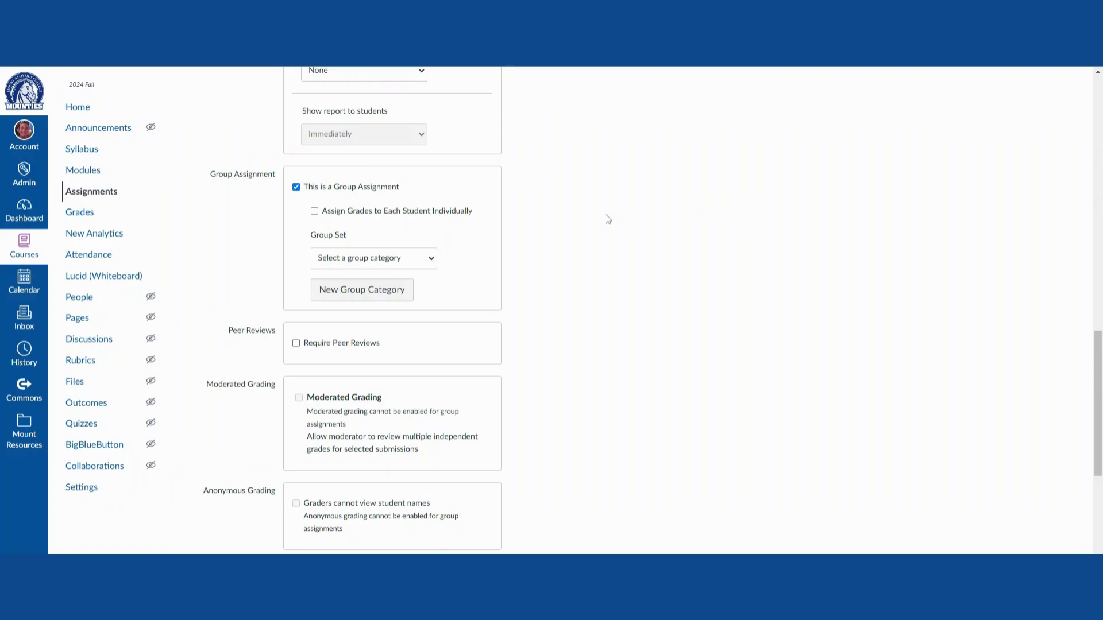
# Enable individual grades for each student and select Unit 1 Scientific Method Group Assignment as the group set.
pyautogui.click(315, 213)
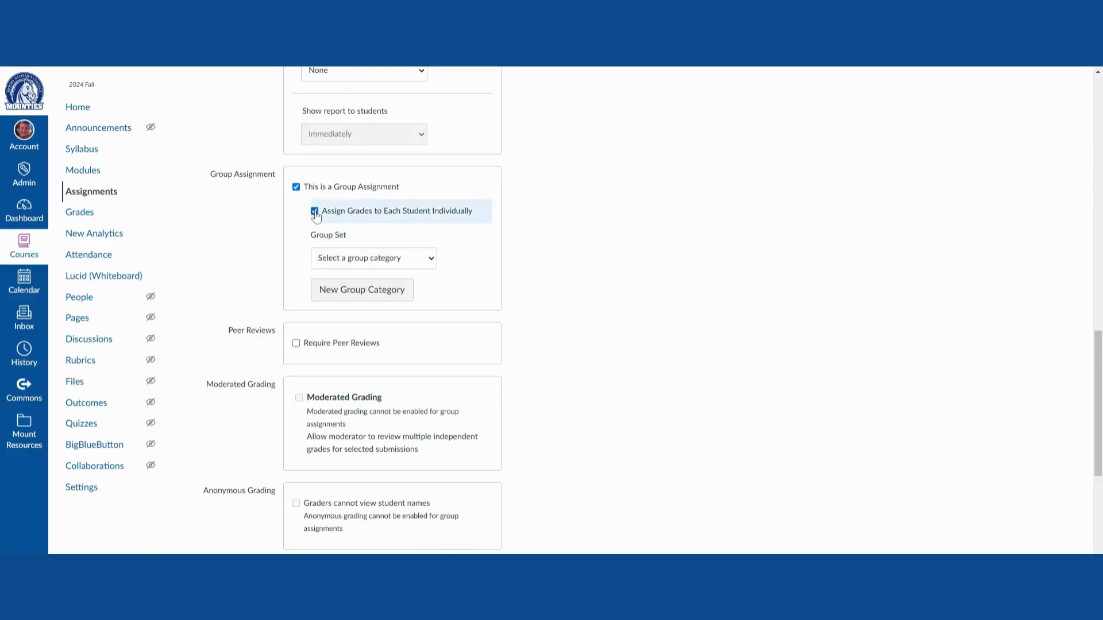
pyautogui.click(315, 212)
pyautogui.click(314, 210)
pyautogui.click(403, 276)
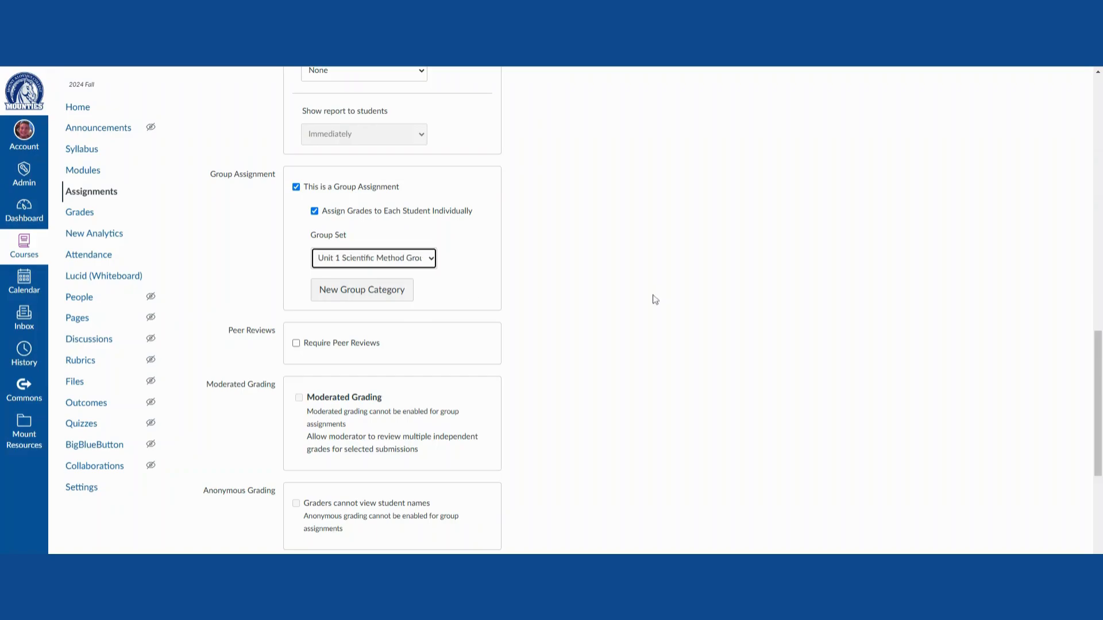
pyautogui.click(412, 259)
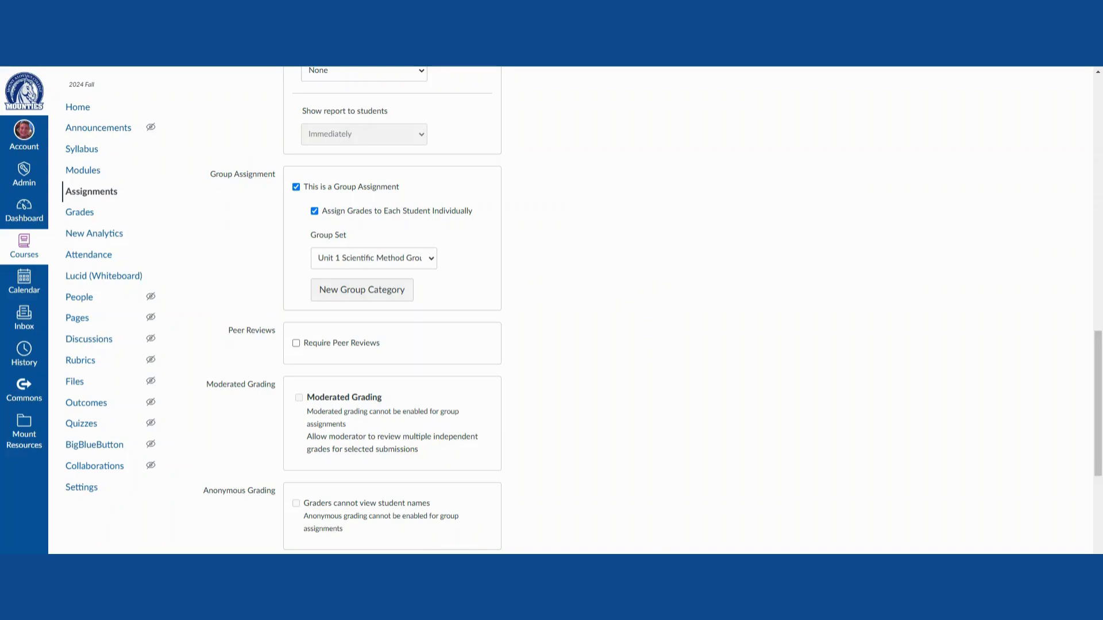
pyautogui.click(425, 307)
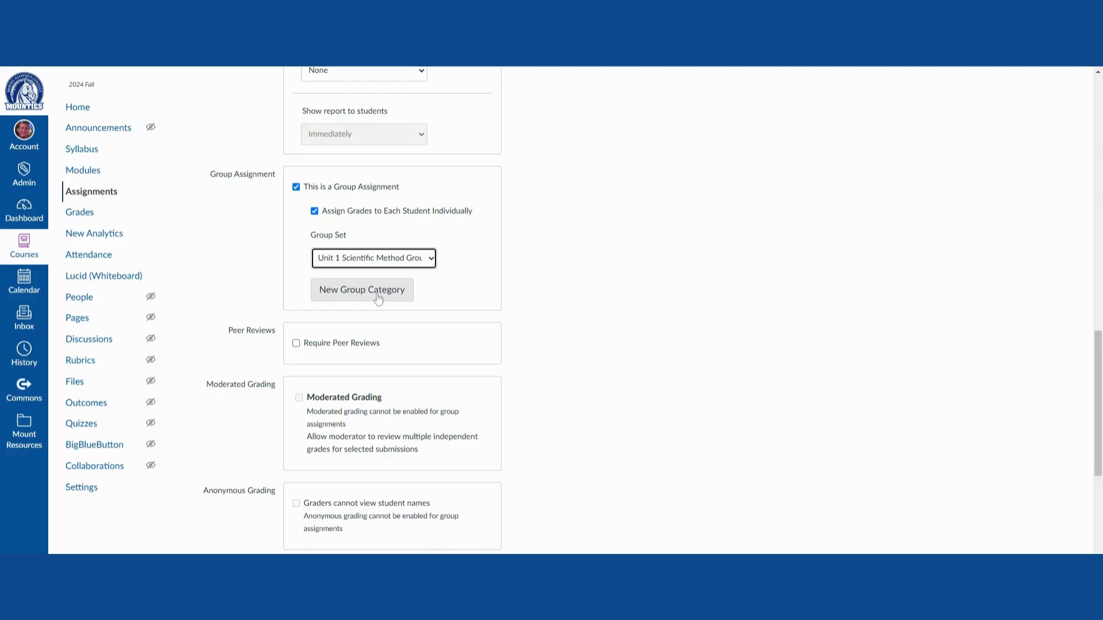
# Check the form for creating a new group category, cancel it, and save the assignment.
pyautogui.click(355, 300)
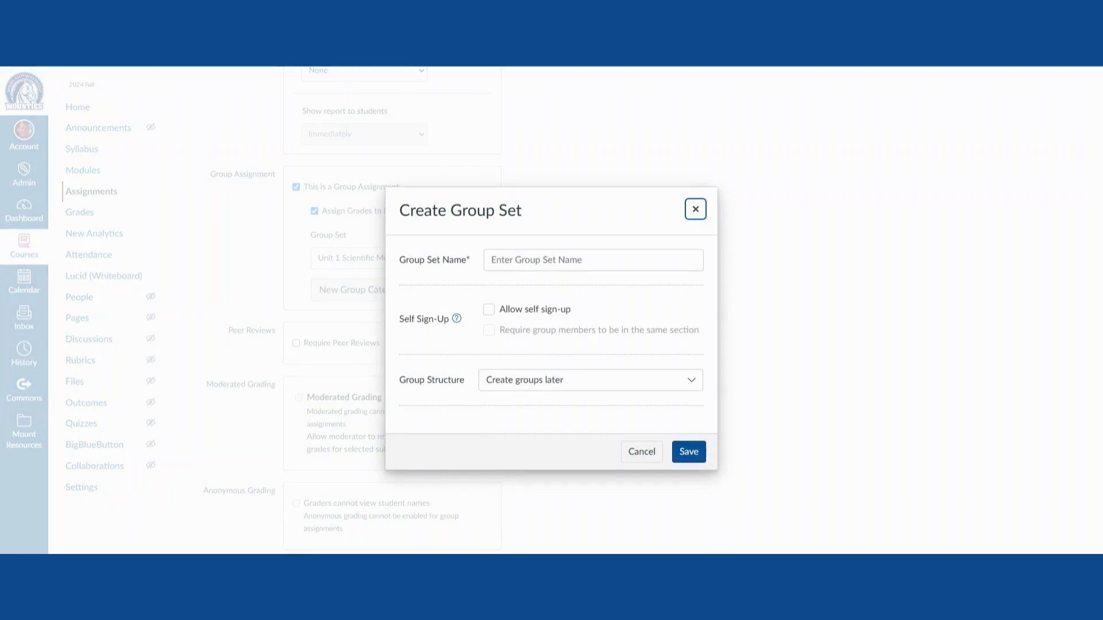
pyautogui.click(632, 451)
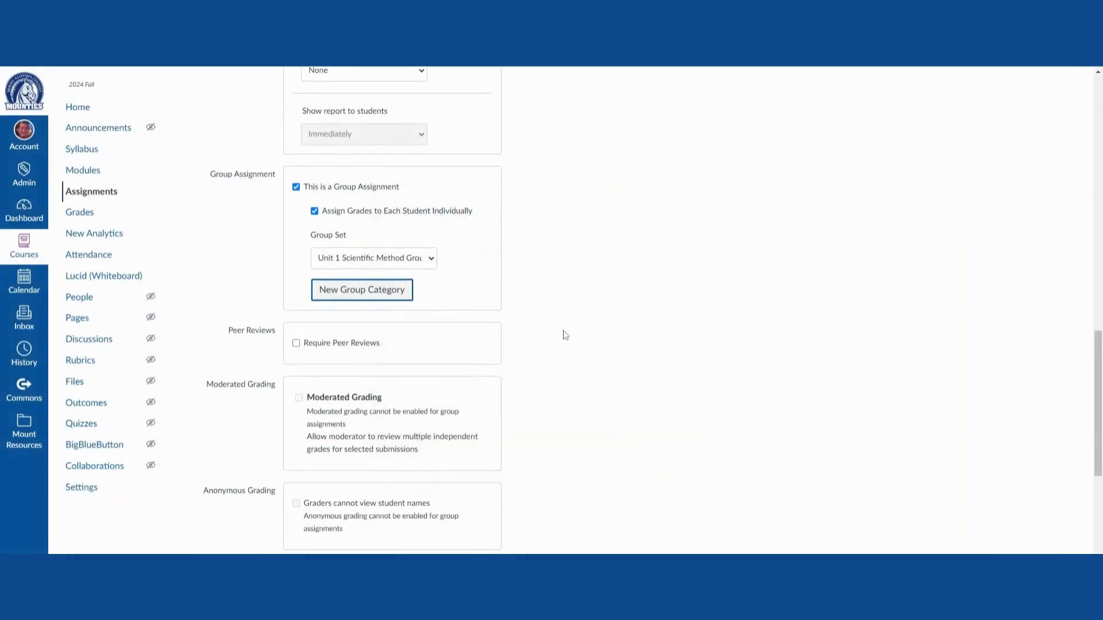
pyautogui.scroll(-6, 566, 335)
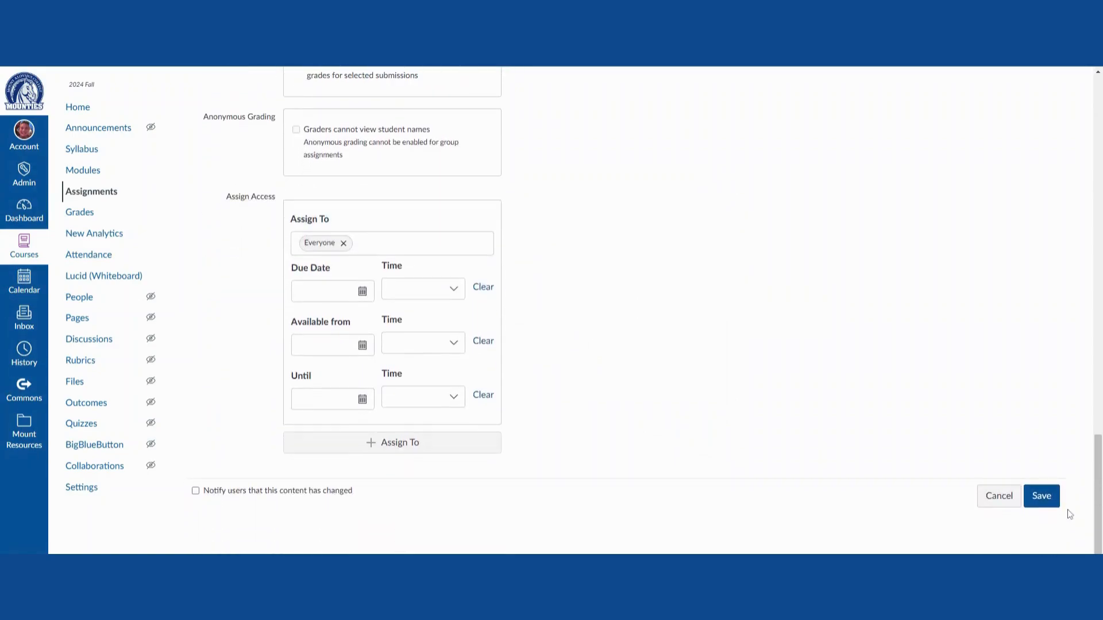
pyautogui.click(1041, 503)
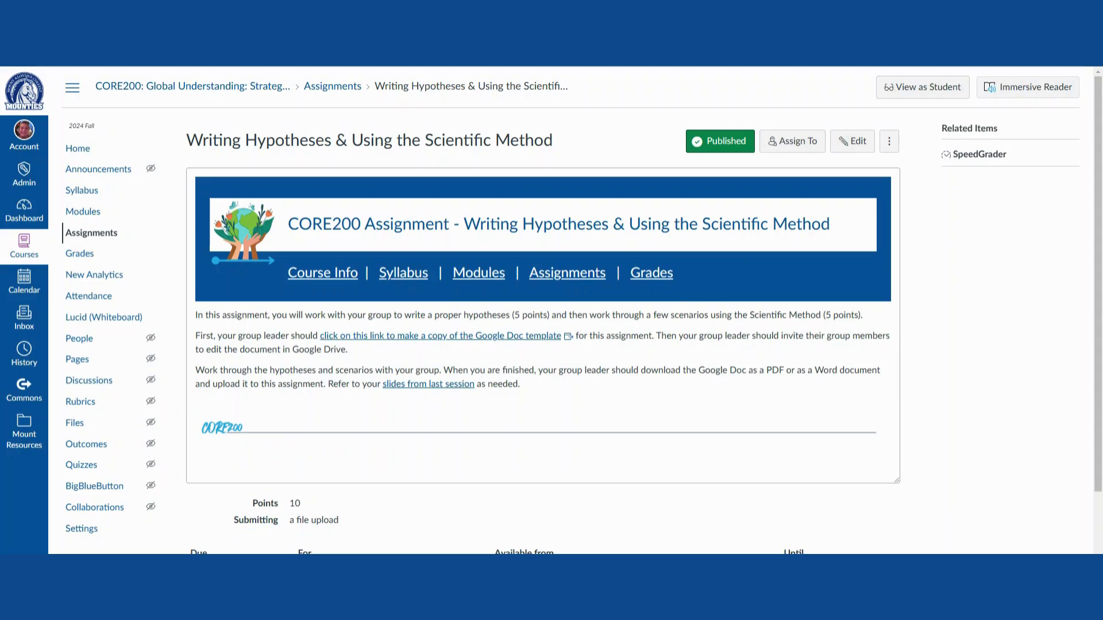
# Open the course gradebook and look through all students' entries for the Writing Hypotheses assignment.
pyautogui.click(655, 274)
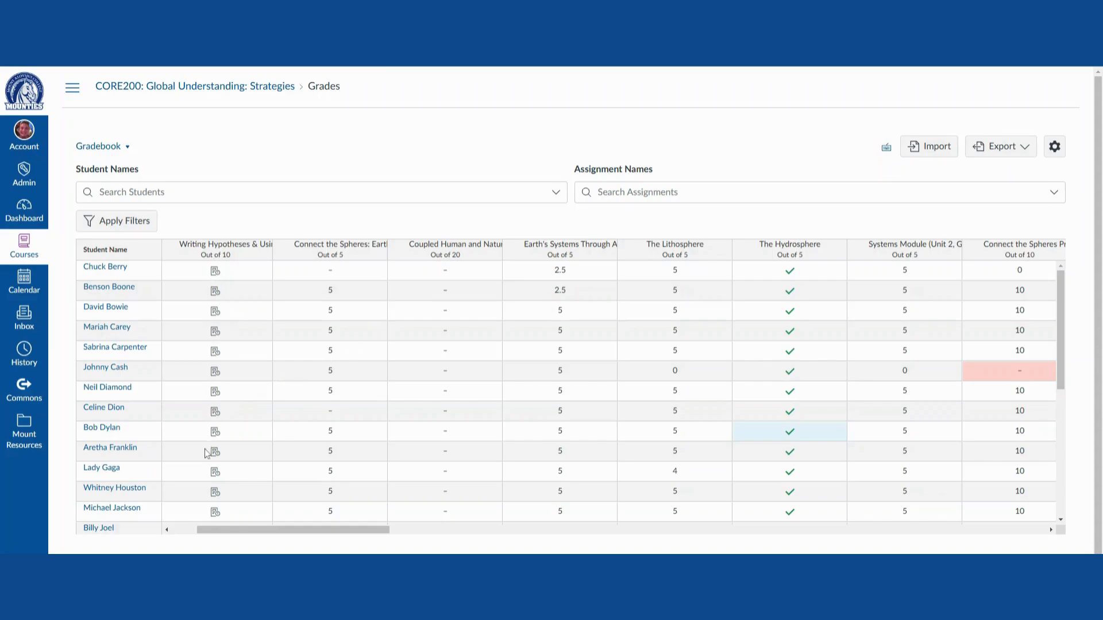
pyautogui.scroll(-4, 213, 460)
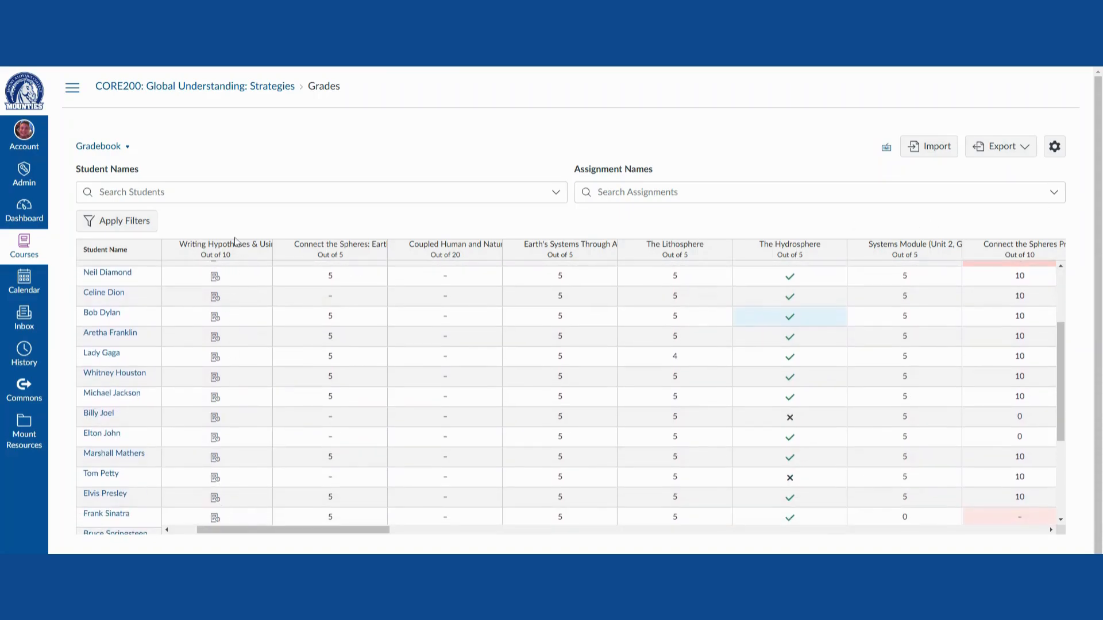
pyautogui.scroll(-4, 236, 433)
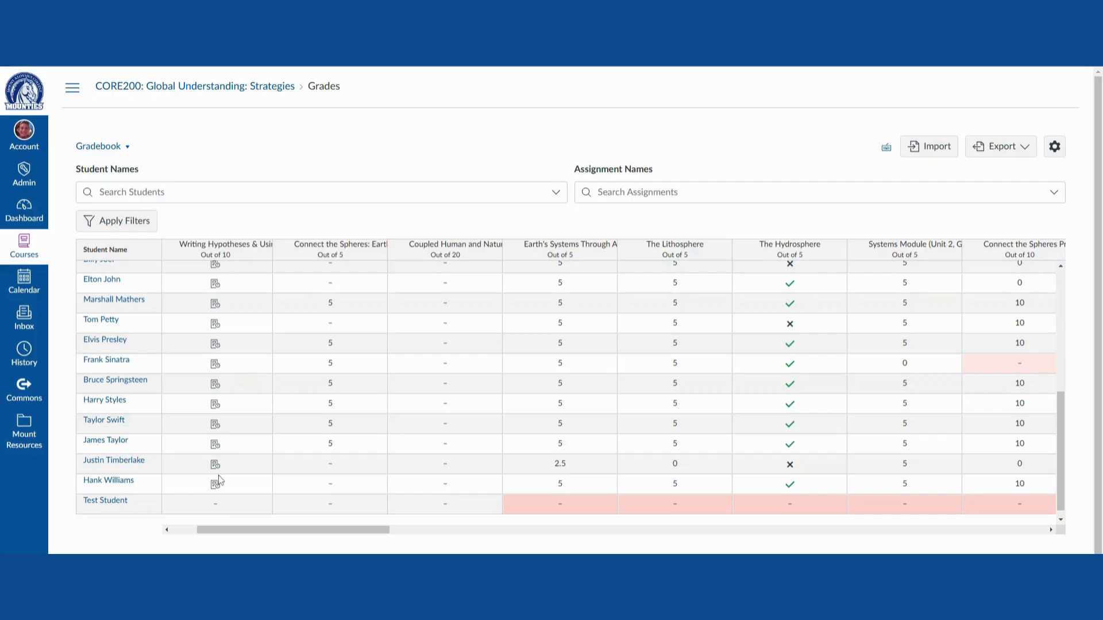
pyautogui.scroll(8, 218, 460)
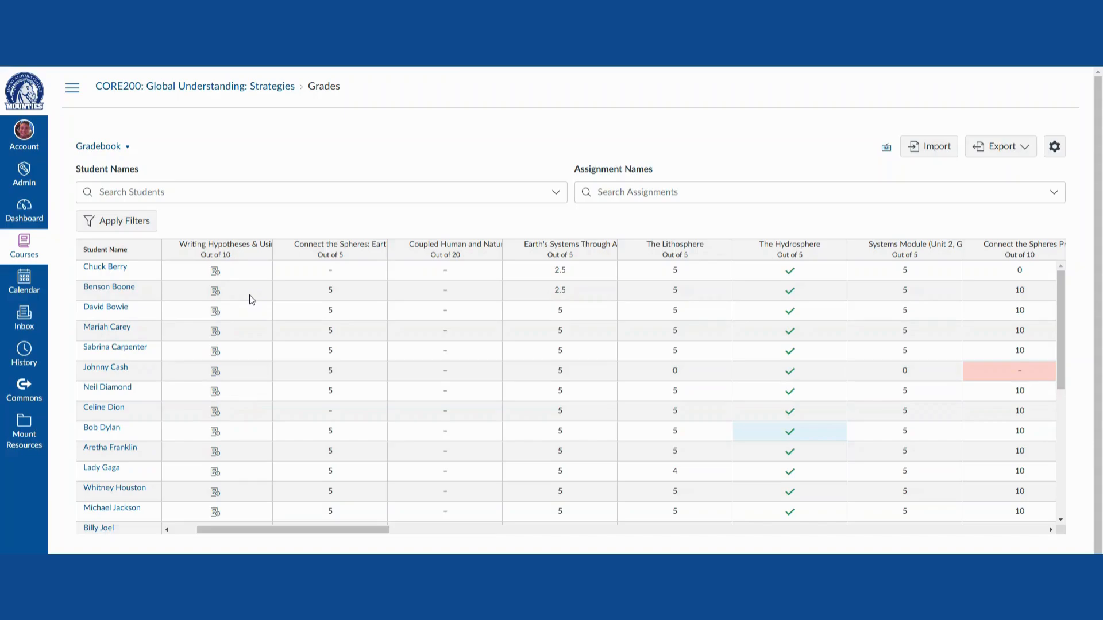
# Open the Writing Hypotheses assignment in SpeedGrader and look through the list of submitting groups.
pyautogui.click(262, 252)
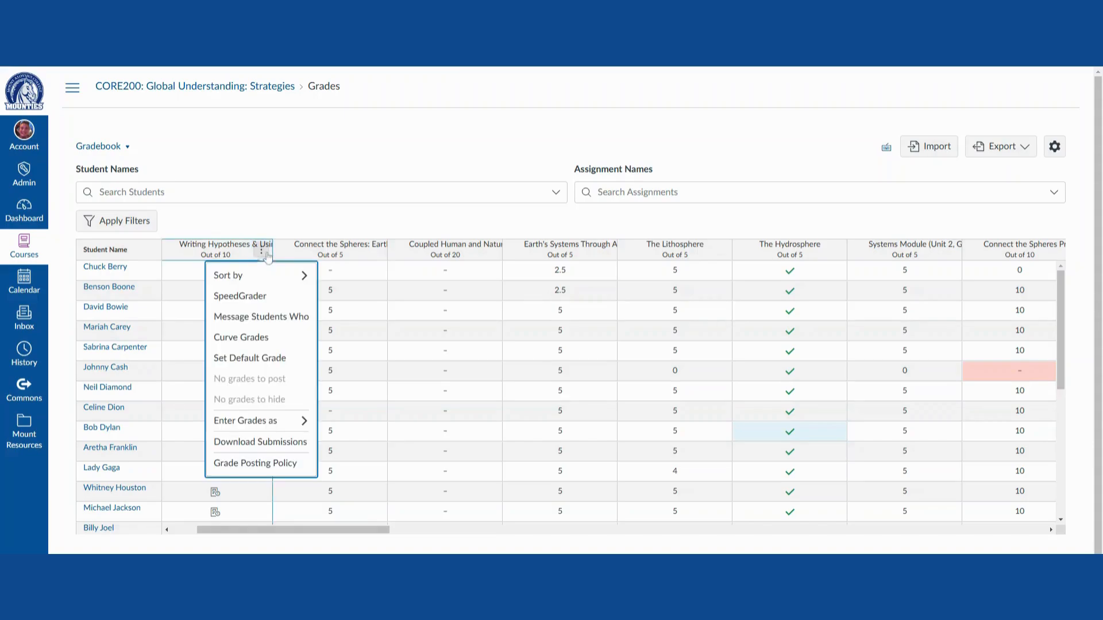
pyautogui.click(256, 296)
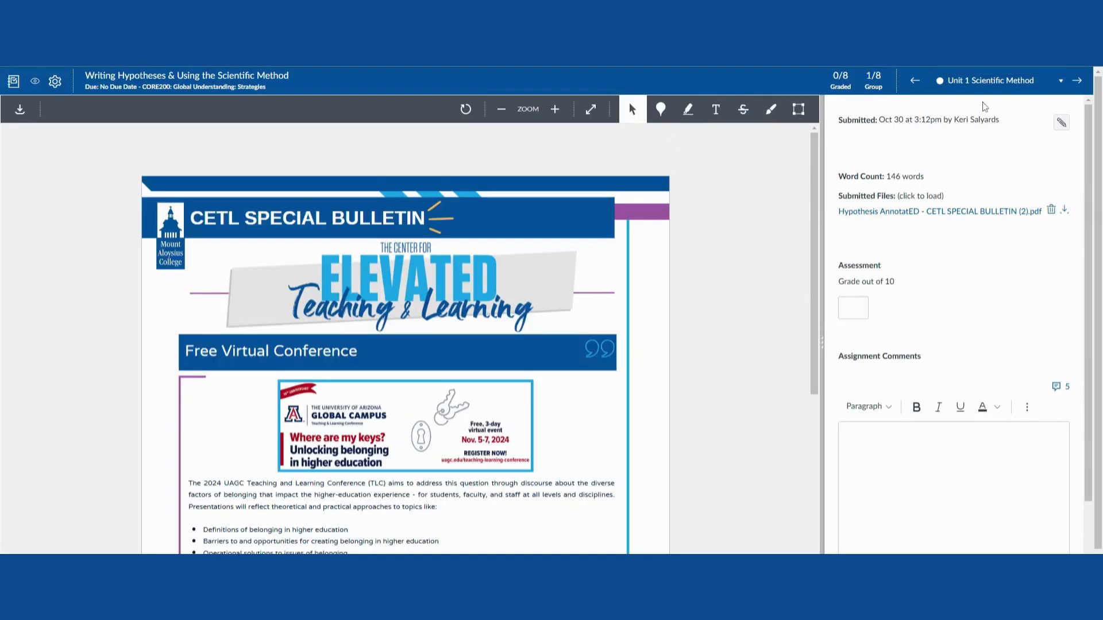
pyautogui.click(978, 81)
pyautogui.scroll(-5, 989, 201)
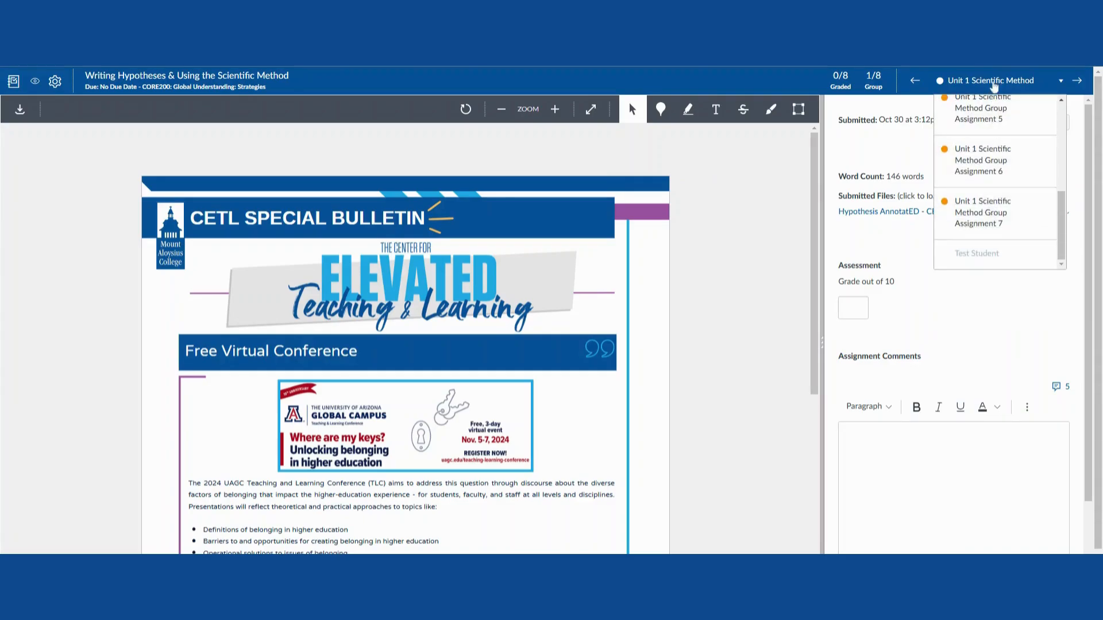
# Look through the full list of submitting groups and select Unit 1 Scientific Method Group Assignment 1.
pyautogui.scroll(4, 987, 201)
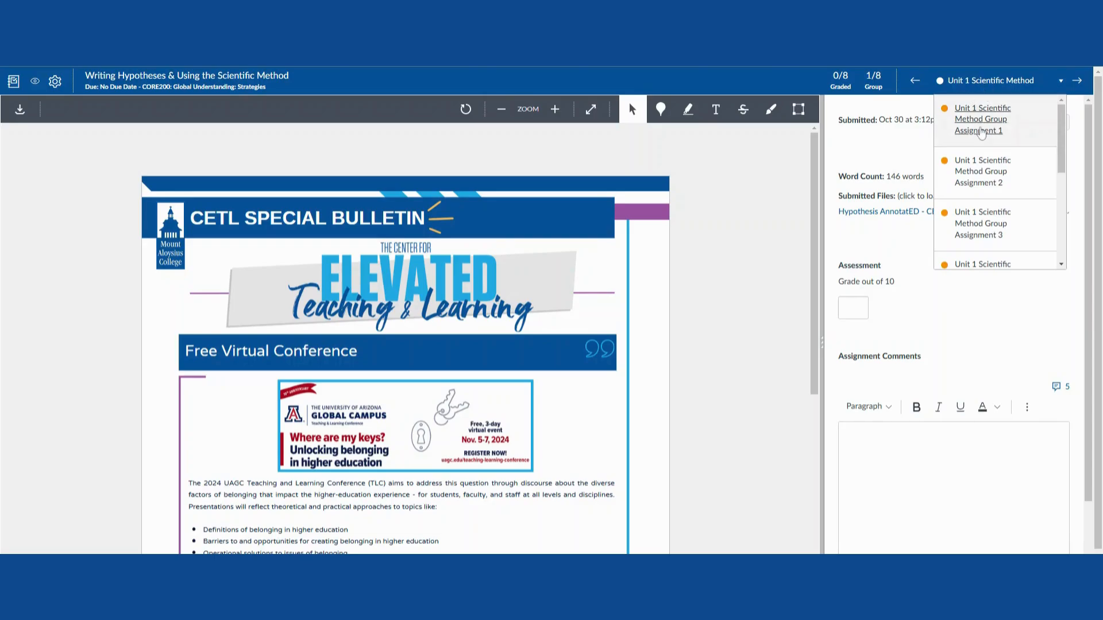
pyautogui.scroll(-2, 988, 167)
pyautogui.scroll(-3, 1000, 253)
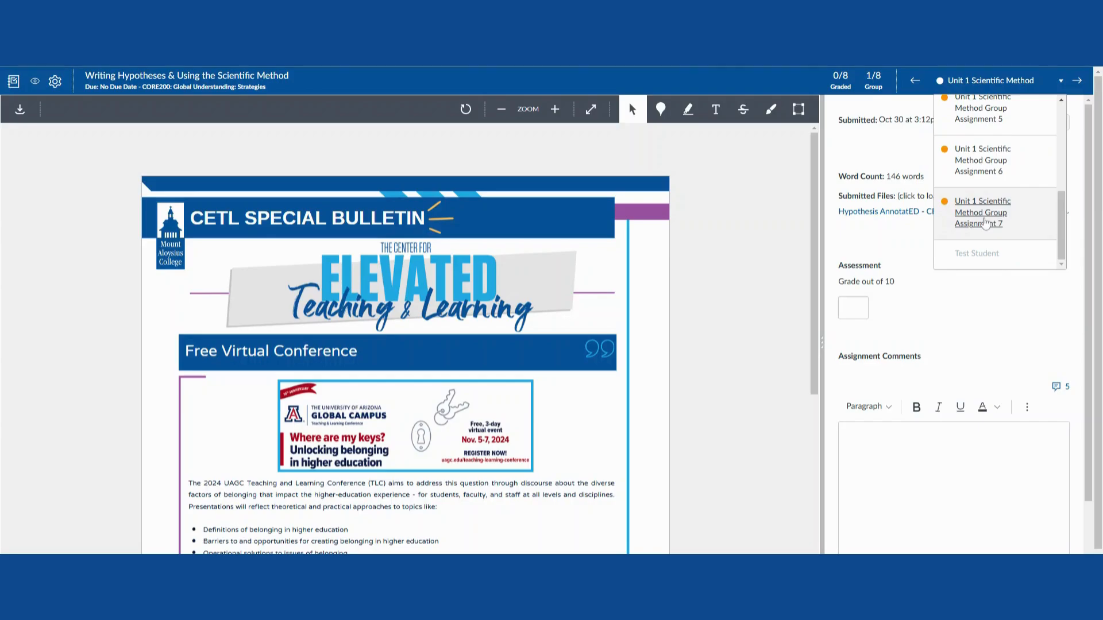
pyautogui.scroll(5, 986, 221)
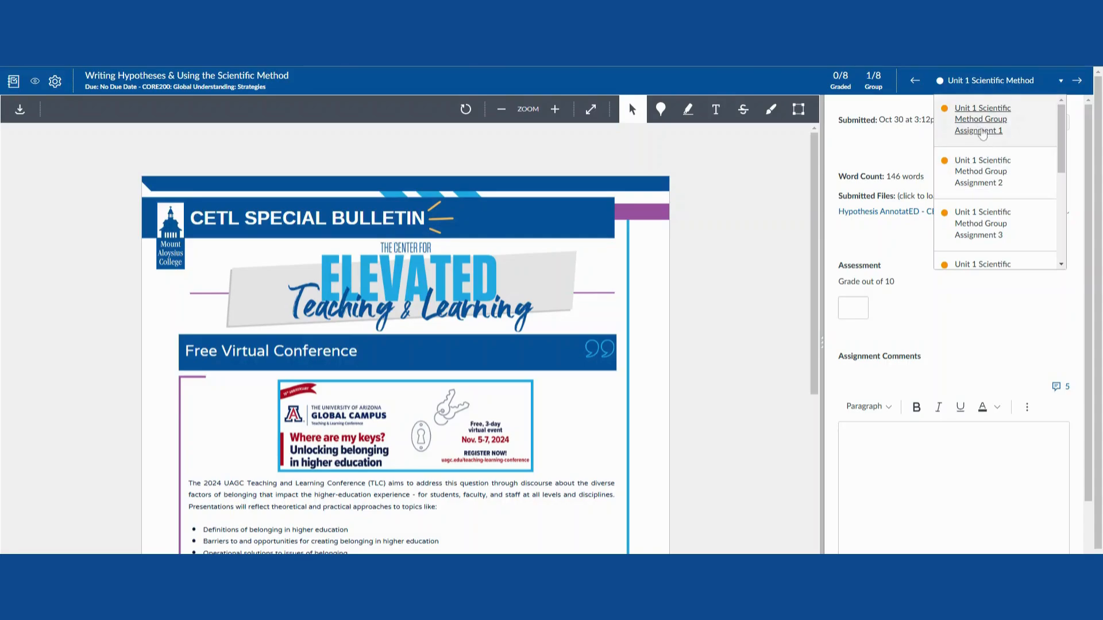
pyautogui.click(982, 133)
# View the submissions of Group Assignment 2 and Group Assignment 3, and return to the one from Group Assignment 1.
pyautogui.click(984, 82)
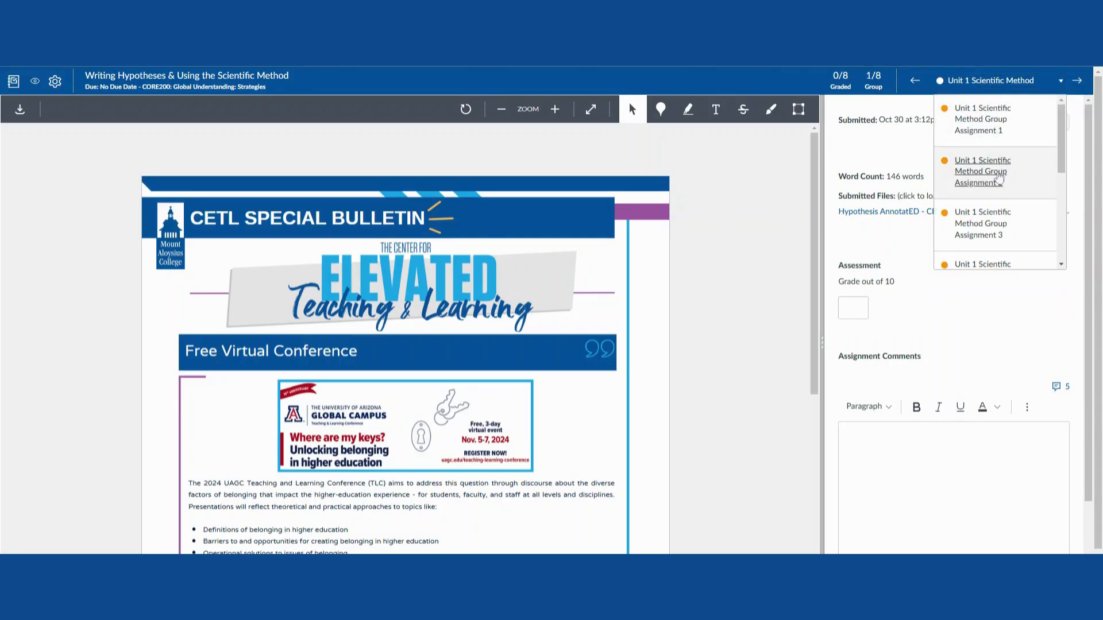
pyautogui.click(997, 178)
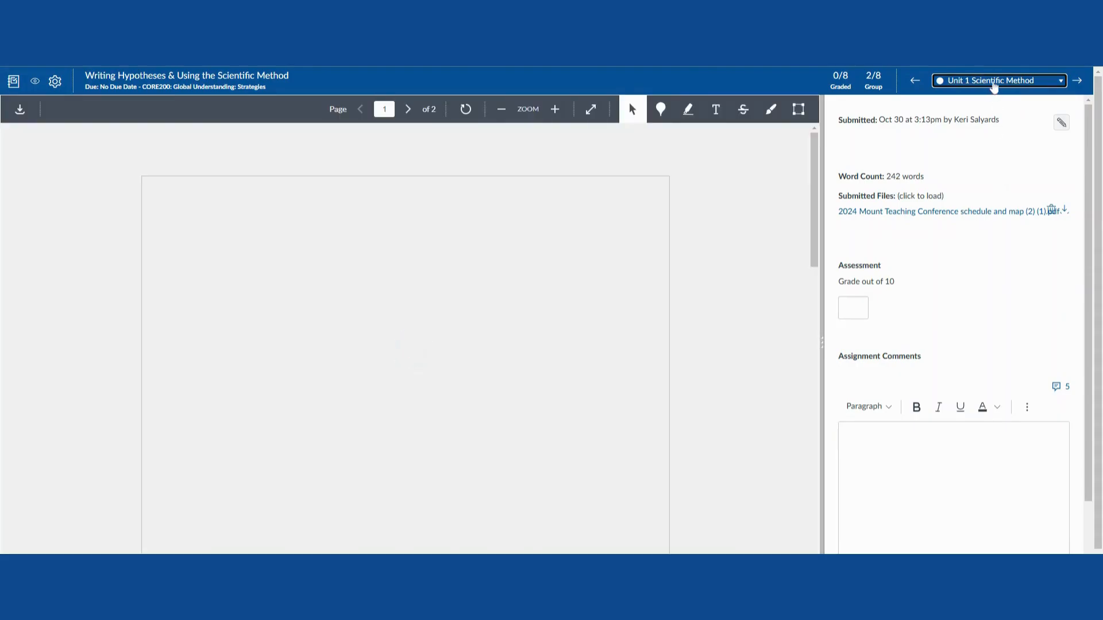
pyautogui.click(994, 83)
pyautogui.click(999, 228)
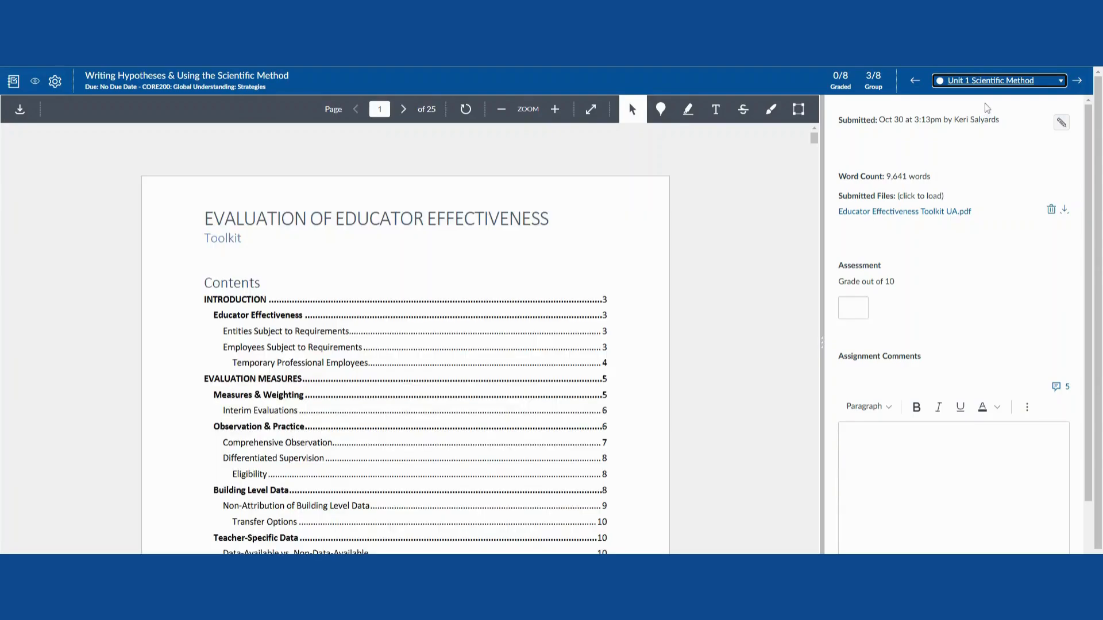
pyautogui.click(985, 82)
pyautogui.click(984, 119)
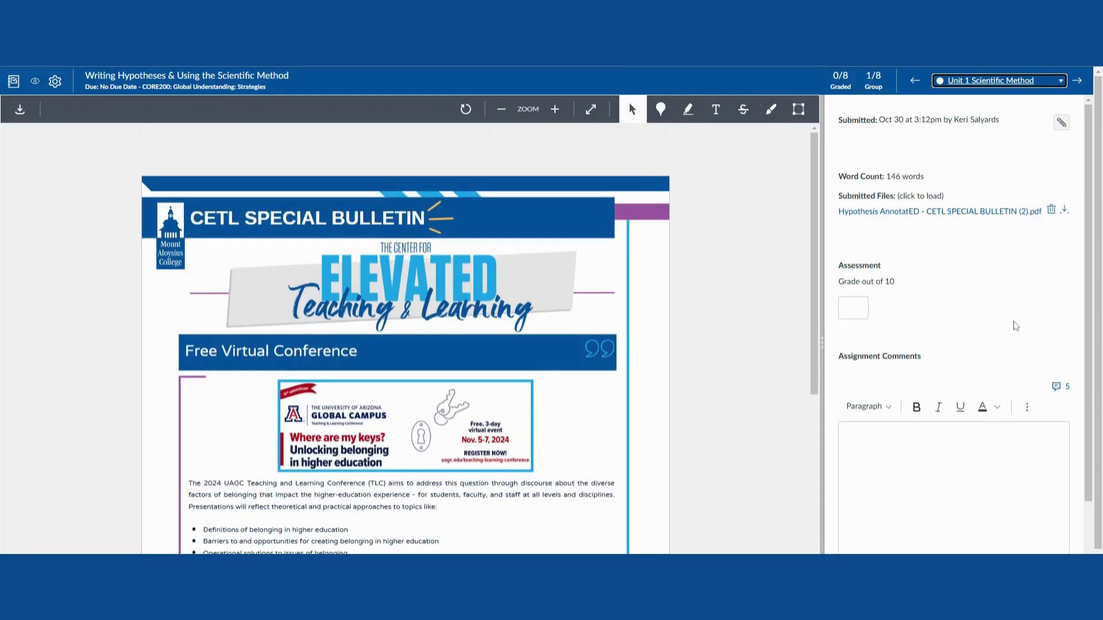
# Check the note below the assignment comment box about who receives the comments.
pyautogui.scroll(-2, 903, 310)
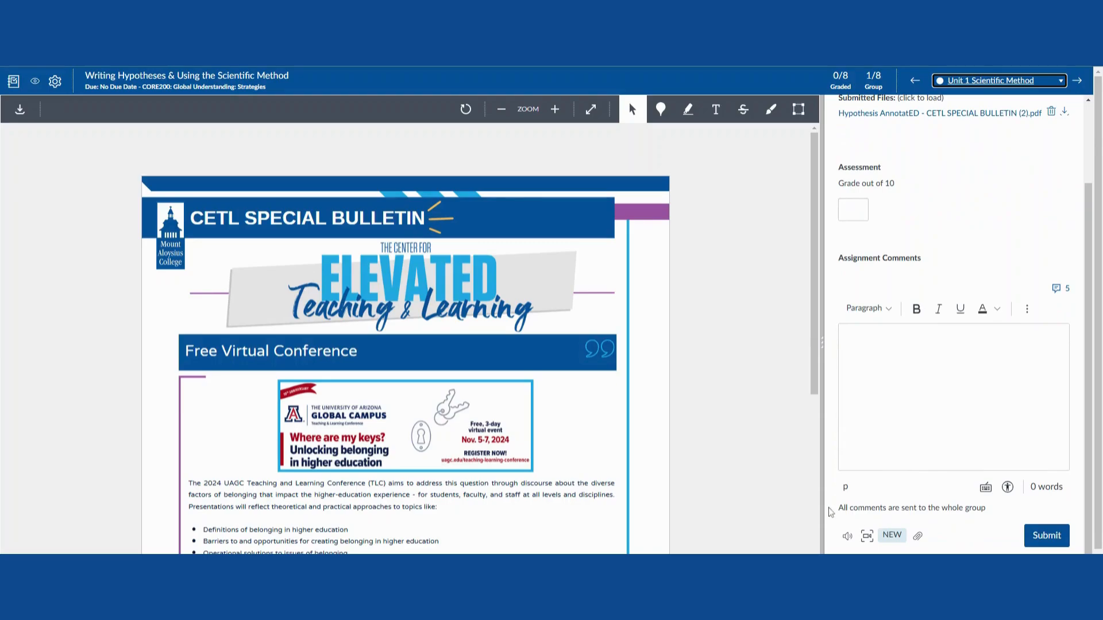
pyautogui.moveTo(839, 510); pyautogui.dragTo(987, 520)
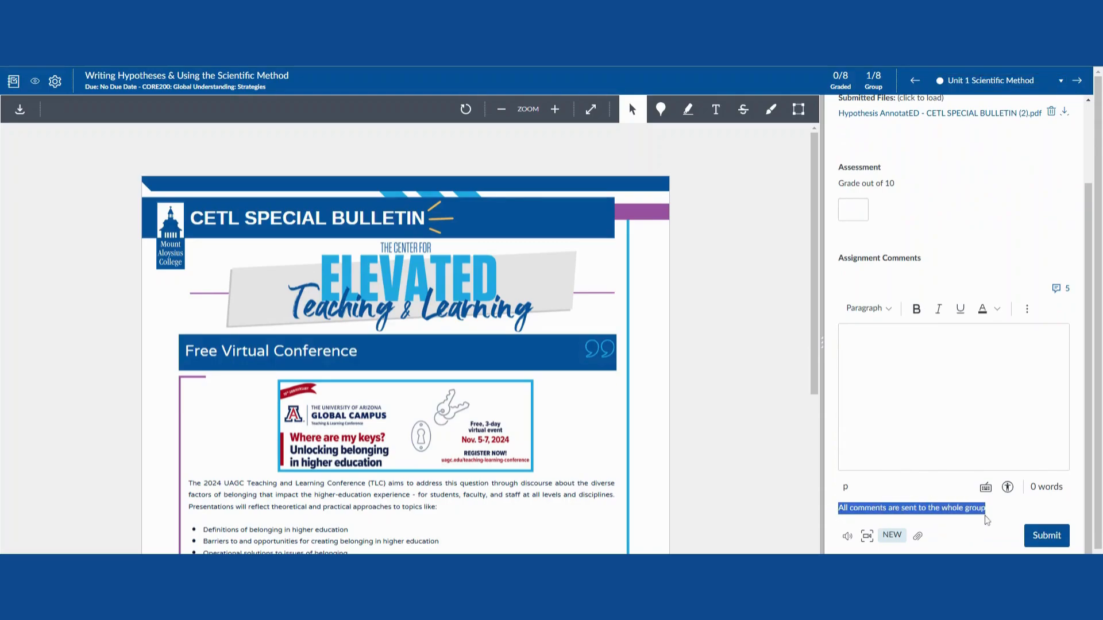
pyautogui.scroll(1, 953, 322)
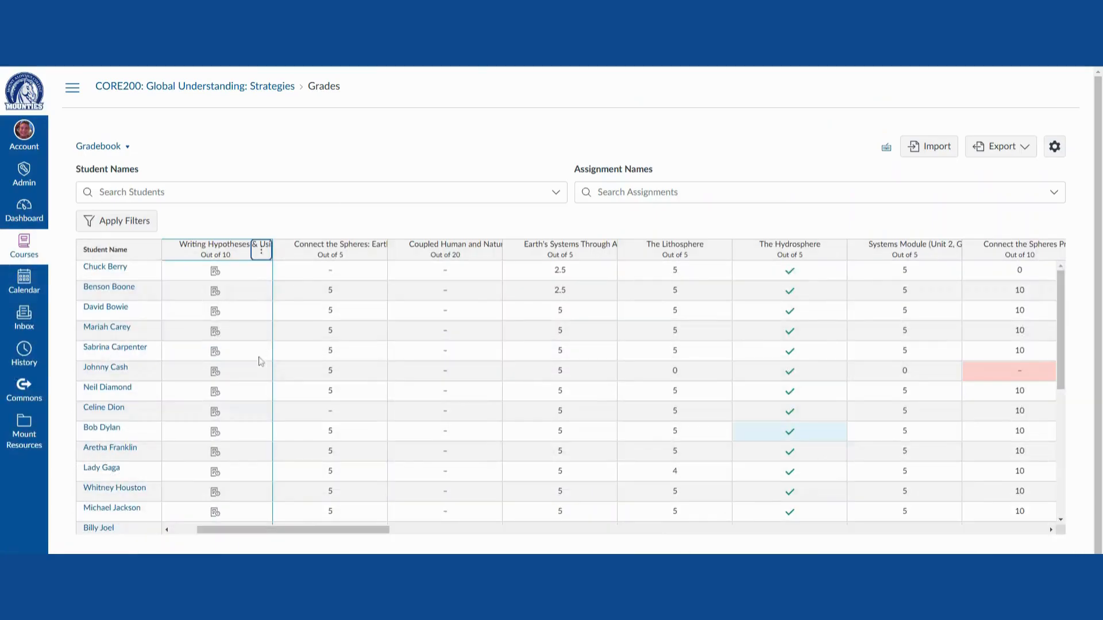
# In the gradebook, open the first student's Writing Hypotheses submission details and examine the grade, status and comment options.
pyautogui.click(266, 278)
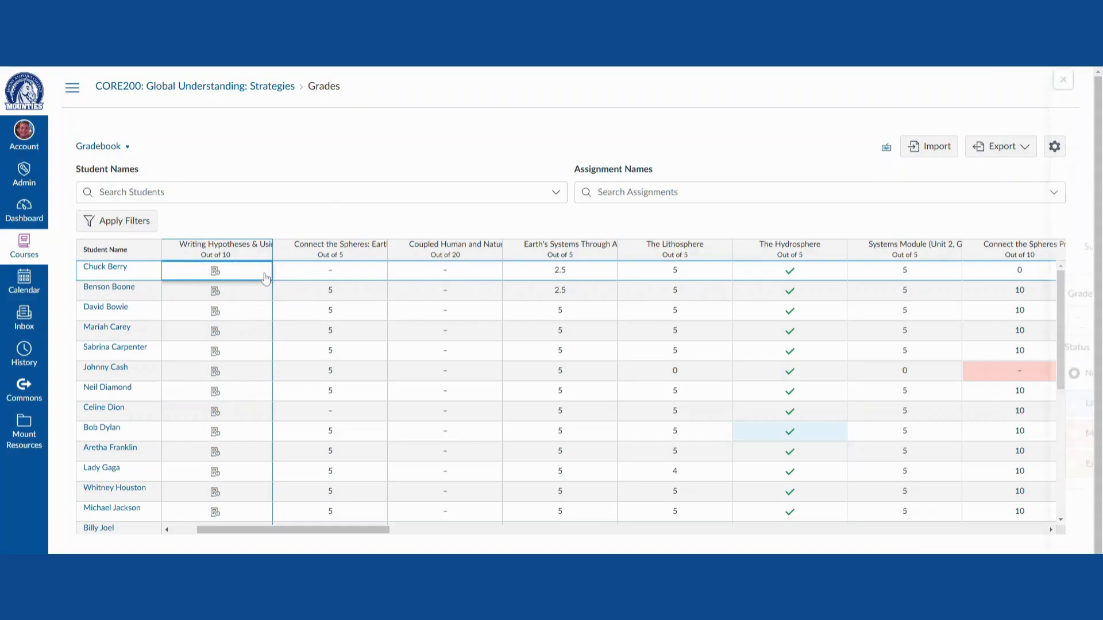
pyautogui.click(264, 272)
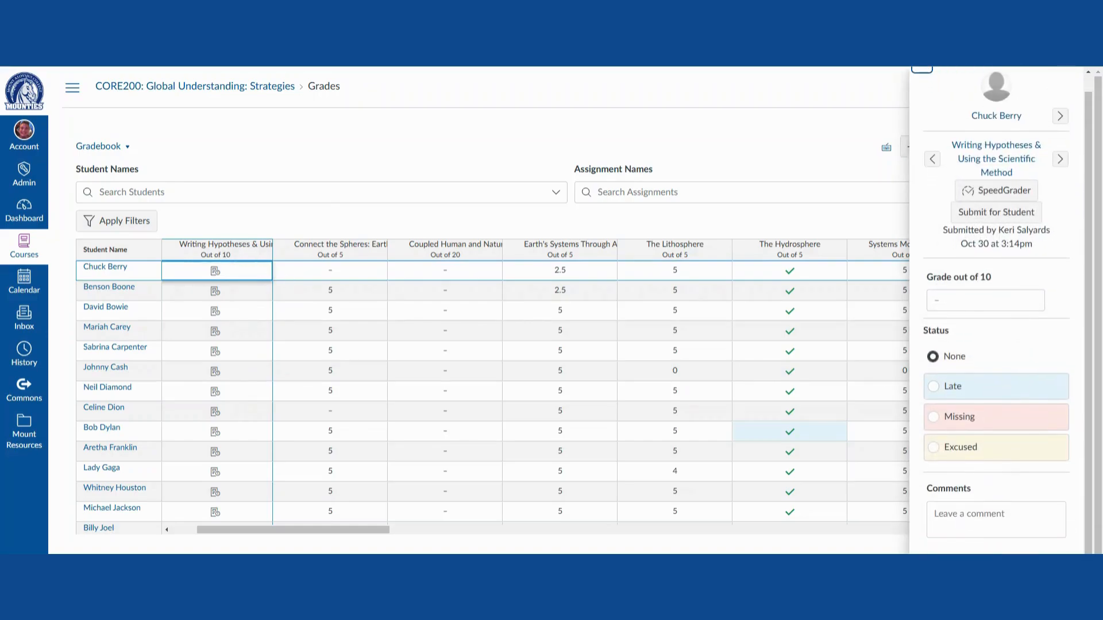
pyautogui.click(264, 271)
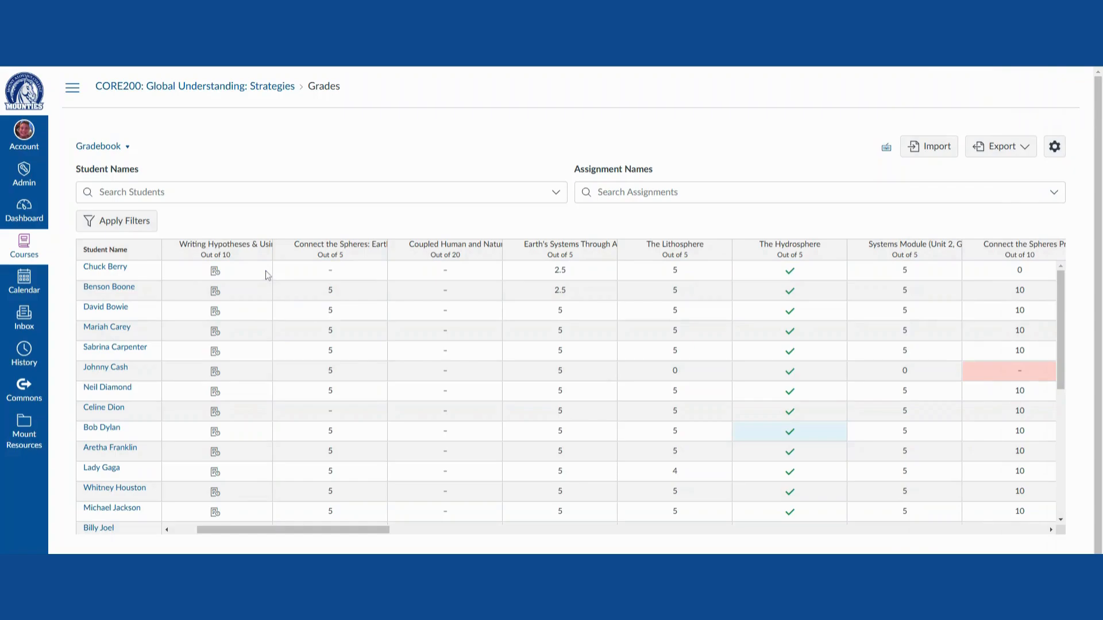
pyautogui.click(263, 271)
pyautogui.scroll(-1, 976, 521)
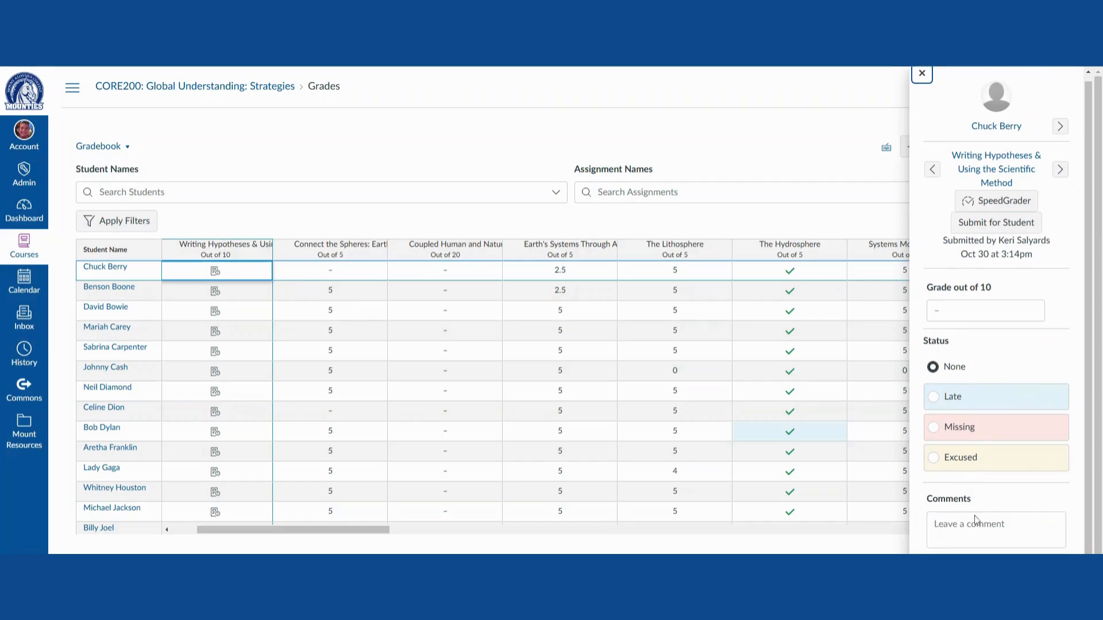
pyautogui.click(975, 520)
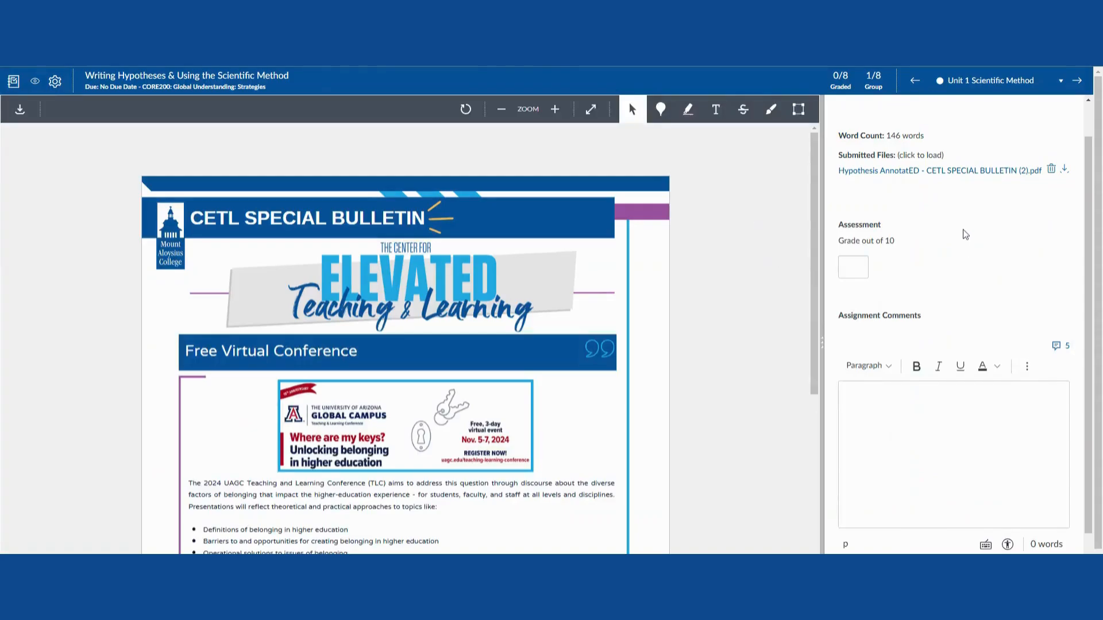
# Back in SpeedGrader, check the group comment options and grade the Group Assignment 1 submission 10 out of 10.
pyautogui.click(931, 510)
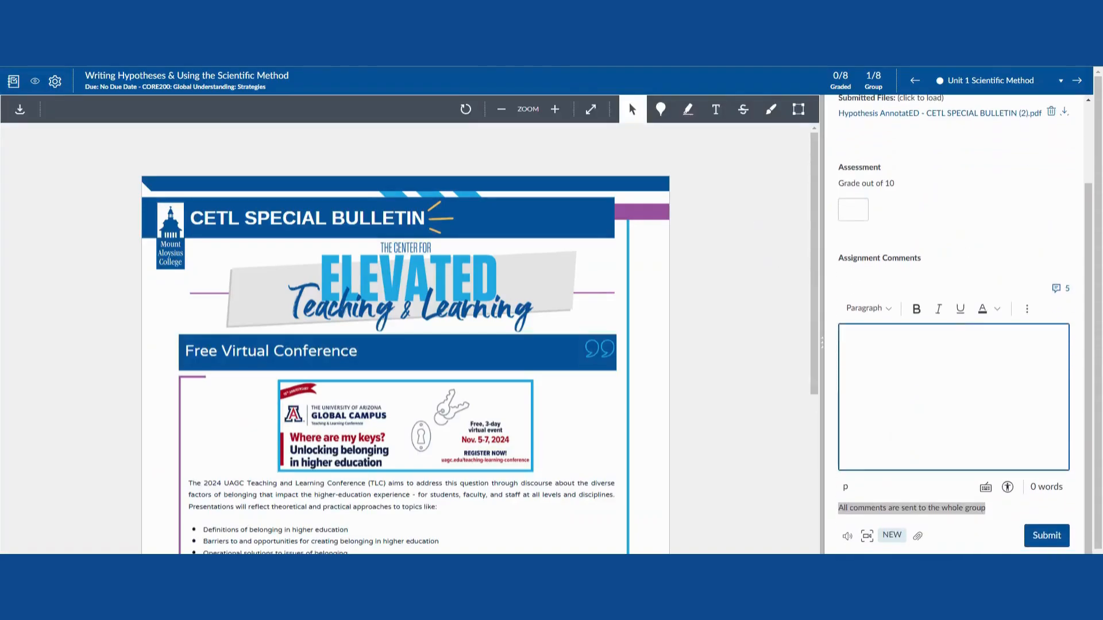
pyautogui.scroll(-2, 931, 510)
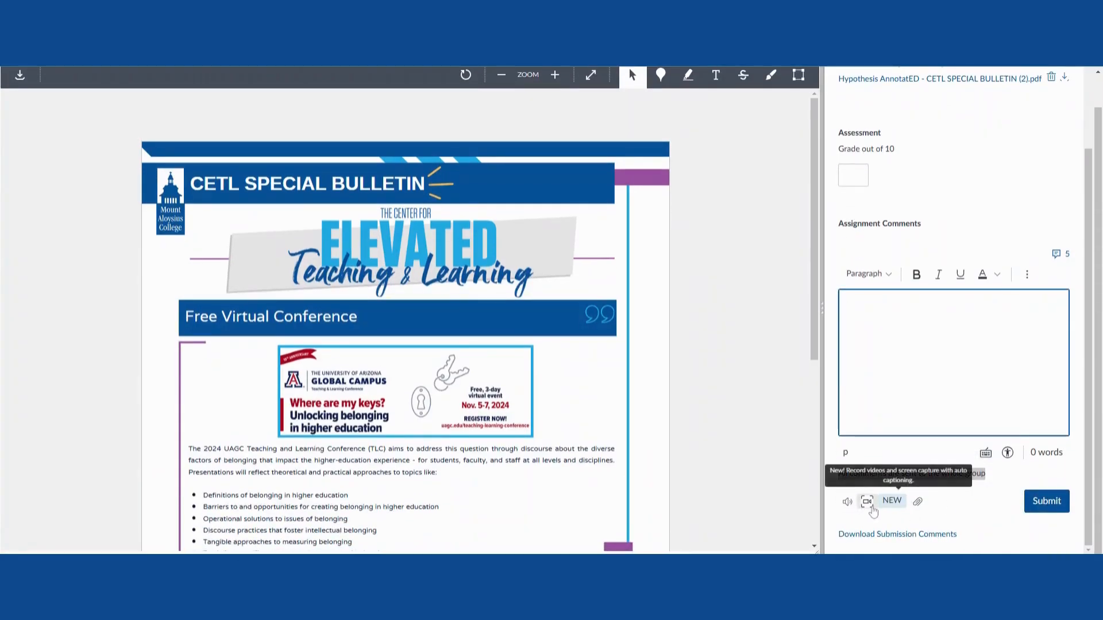
pyautogui.scroll(2, 939, 337)
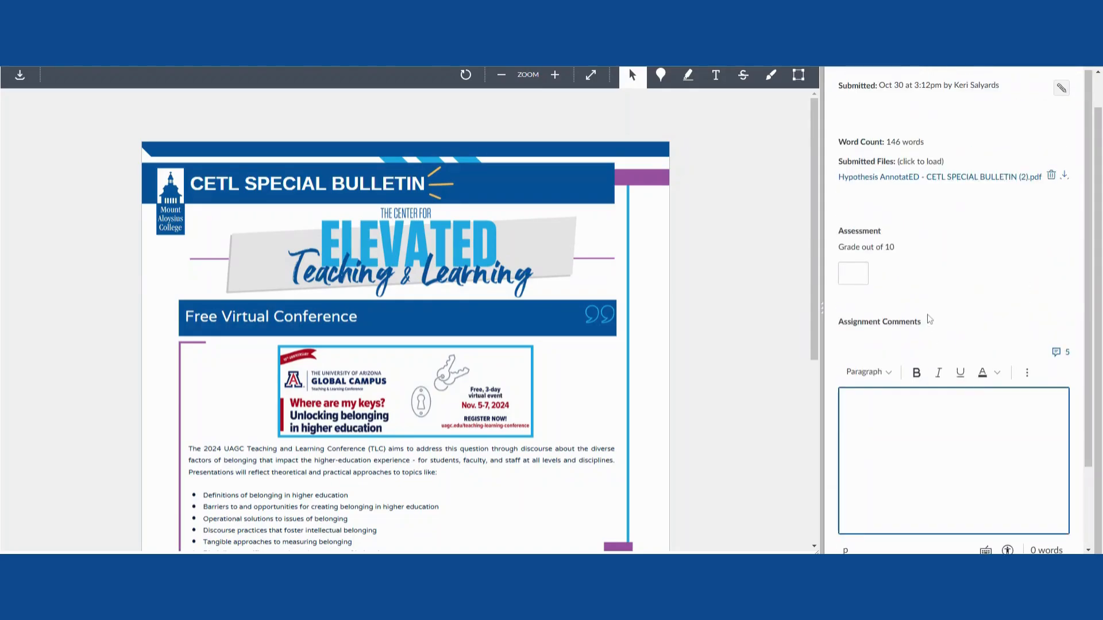
pyautogui.click(853, 274)
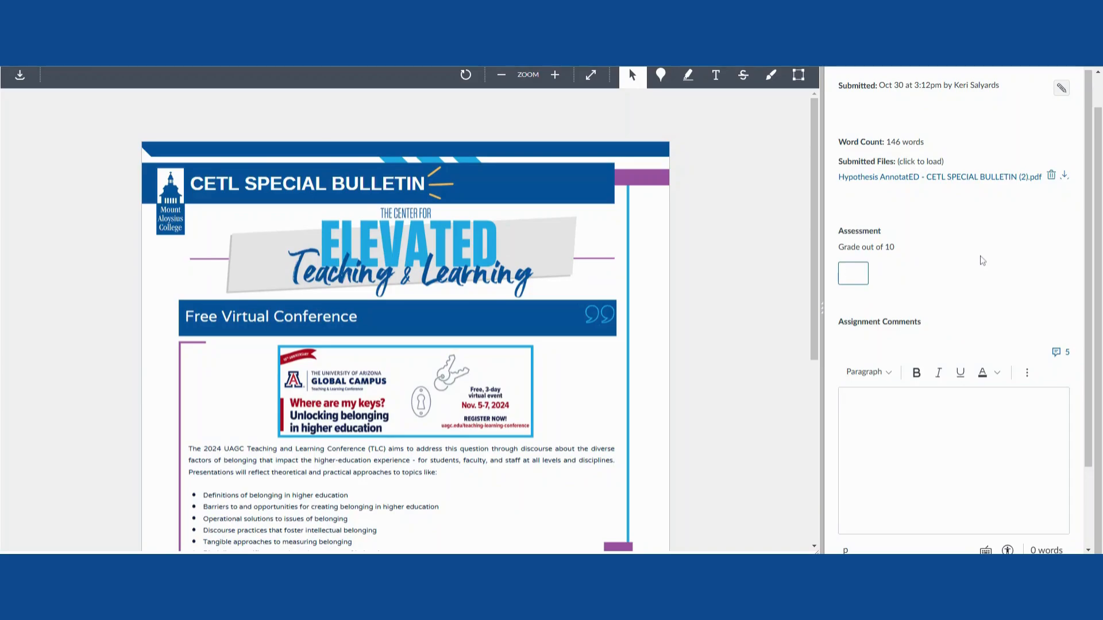
pyautogui.click(981, 257)
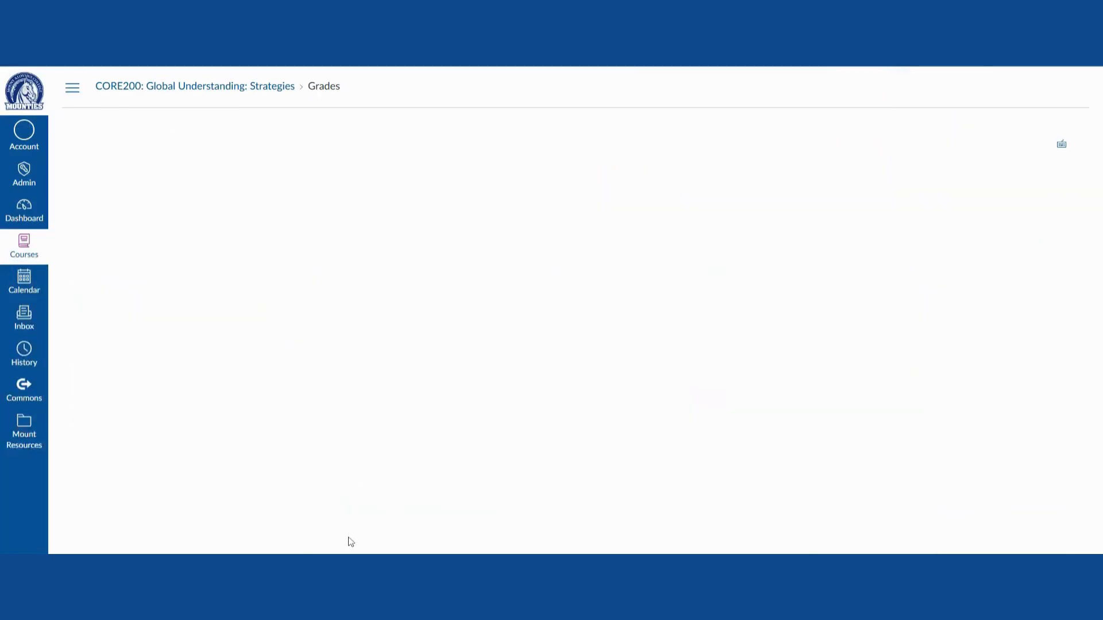
# Reload the gradebook and check the Writing Hypotheses column for the grades of the first group's members.
pyautogui.scroll(-1, 325, 488)
pyautogui.moveTo(315, 530); pyautogui.dragTo(345, 532)
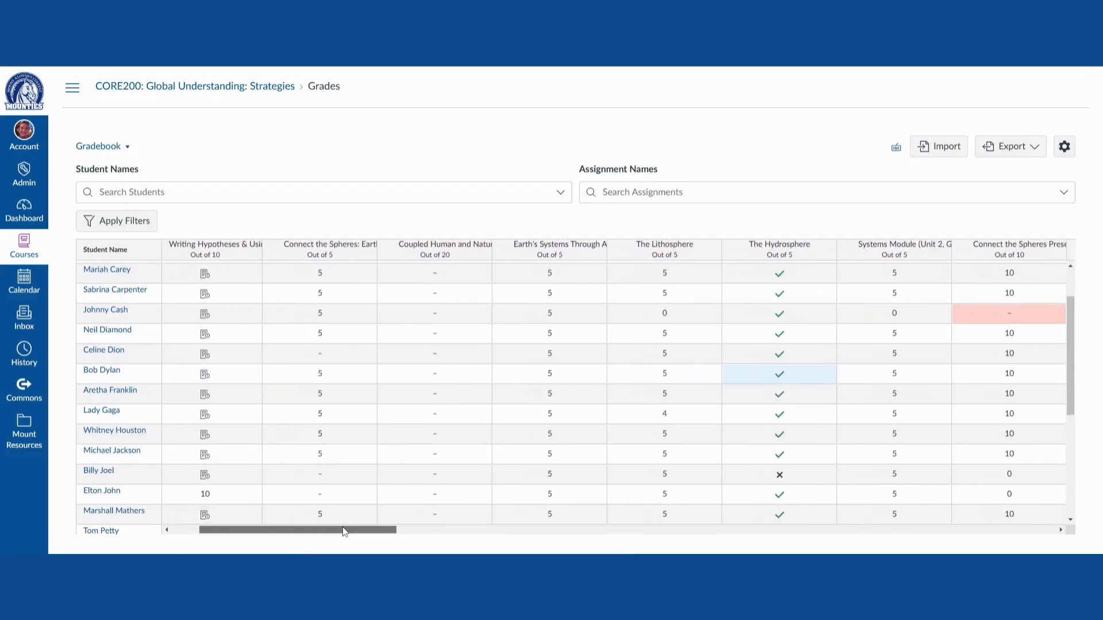
pyautogui.scroll(-4, 278, 377)
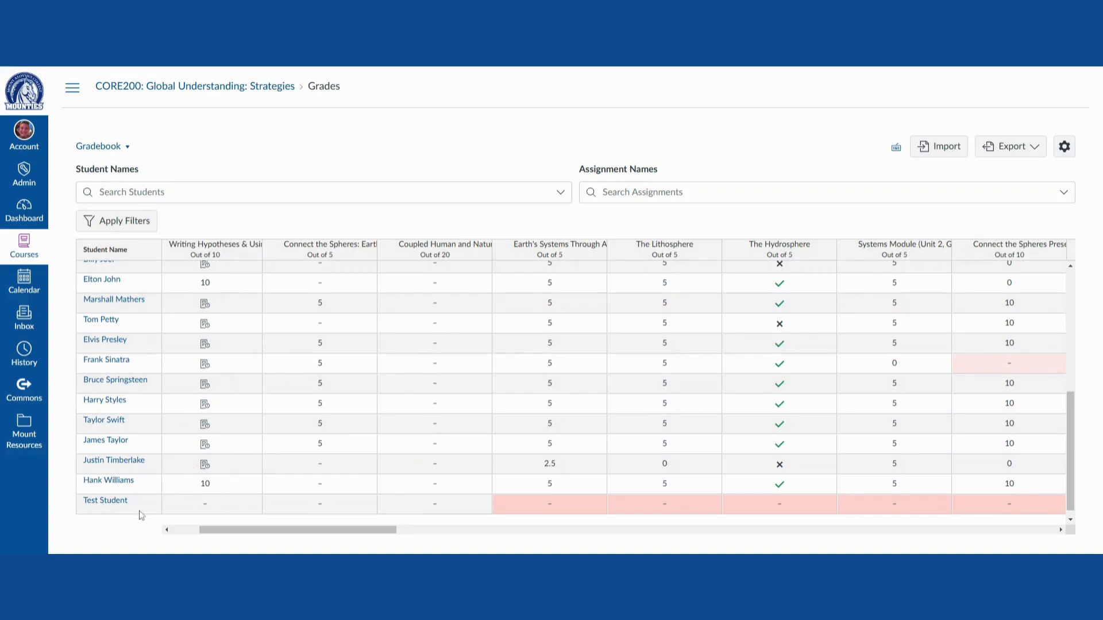
pyautogui.scroll(2, 247, 484)
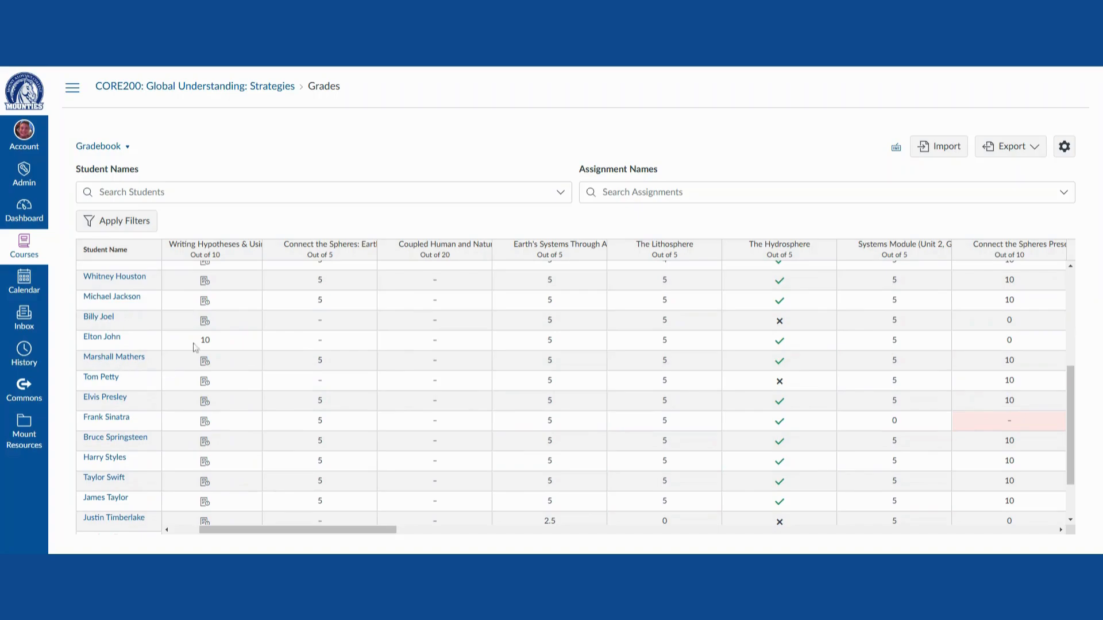
pyautogui.scroll(5, 242, 348)
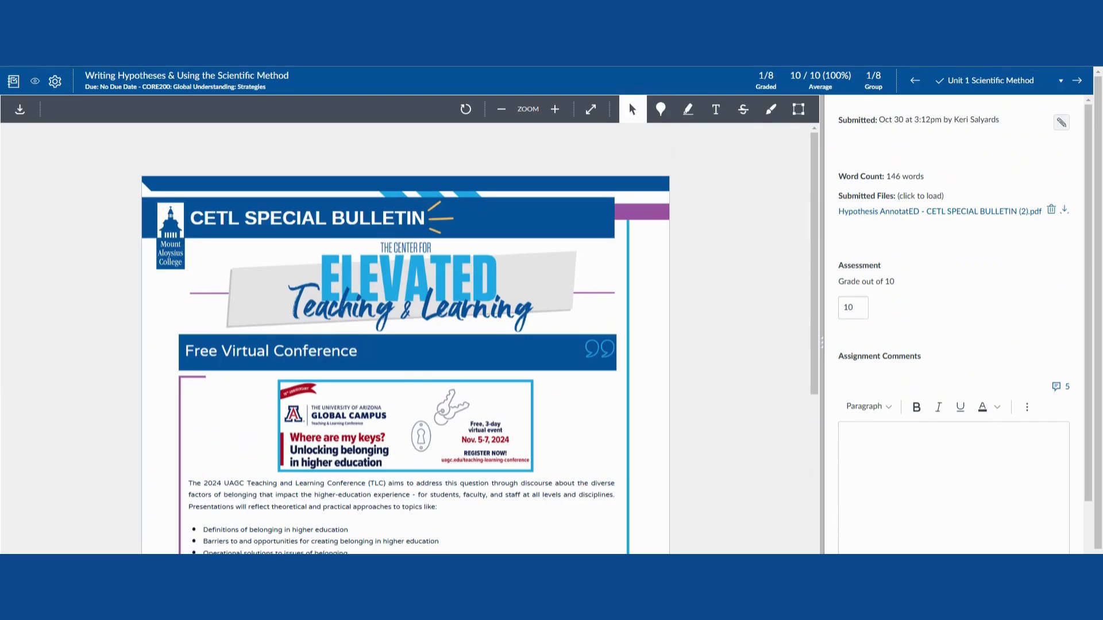
# Return to SpeedGrader and check the groups' grading status and the assignment comment area for Group Assignment 1.
pyautogui.click(984, 83)
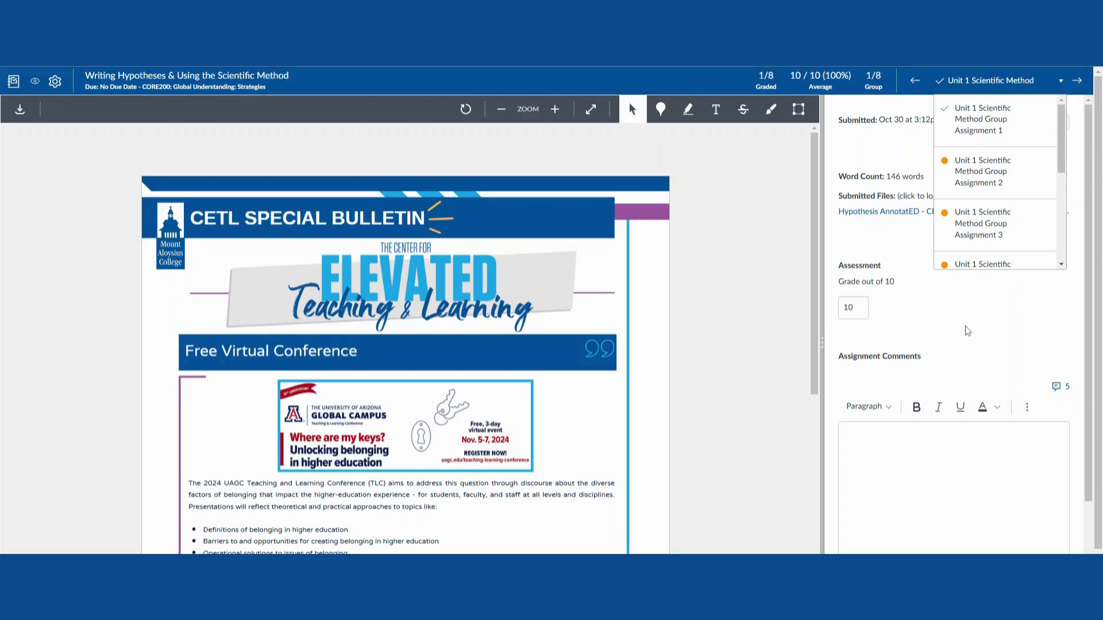
pyautogui.scroll(-4, 615, 328)
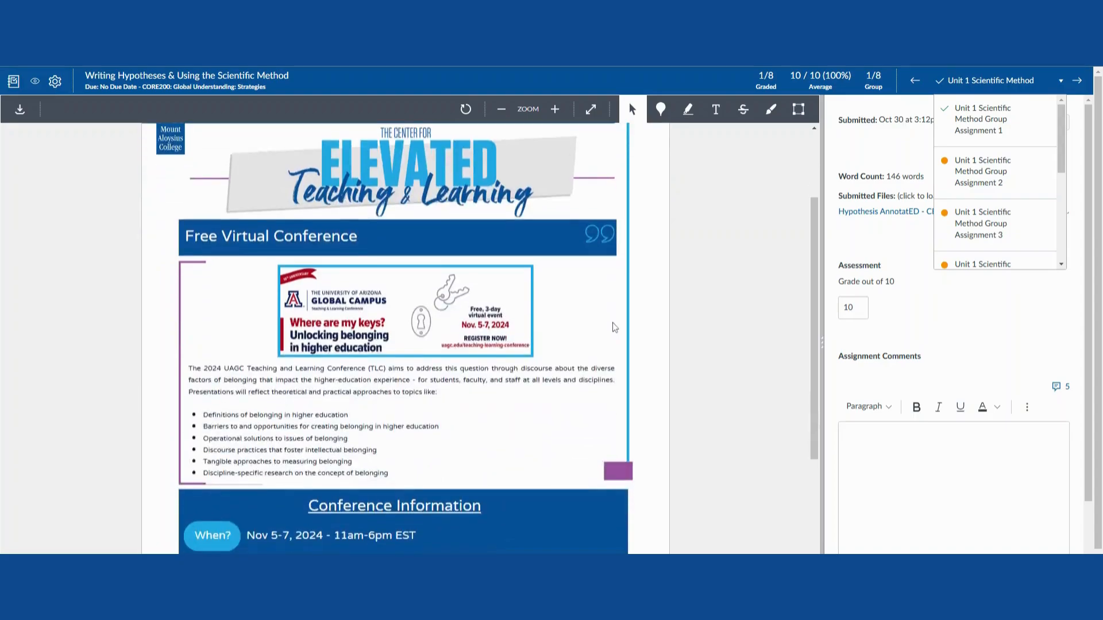
pyautogui.click(953, 332)
pyautogui.scroll(-2, 959, 331)
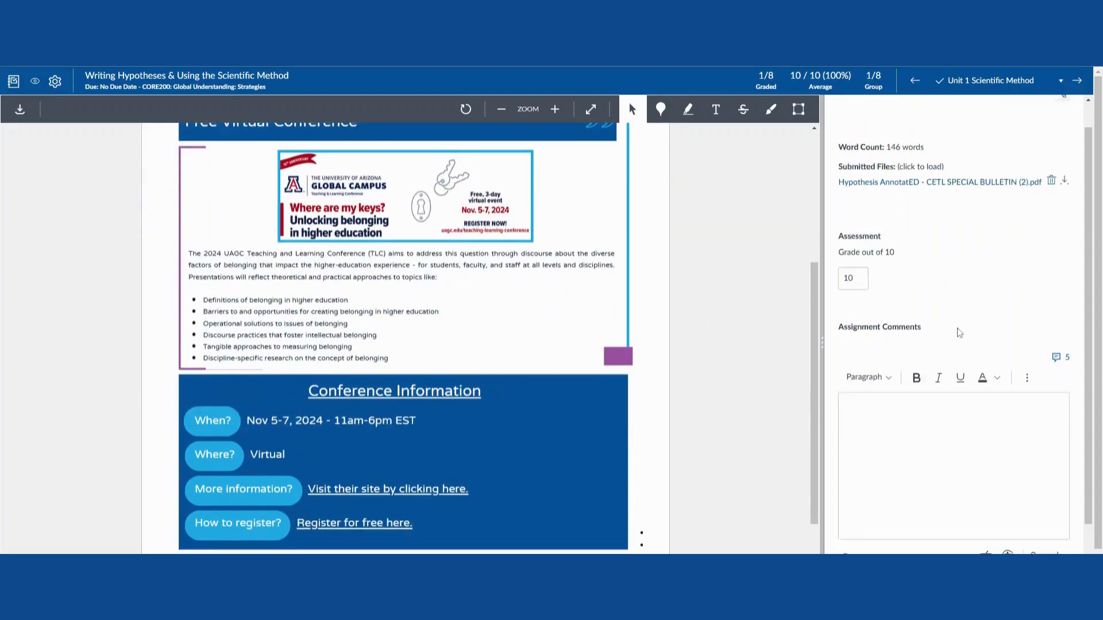
pyautogui.click(969, 411)
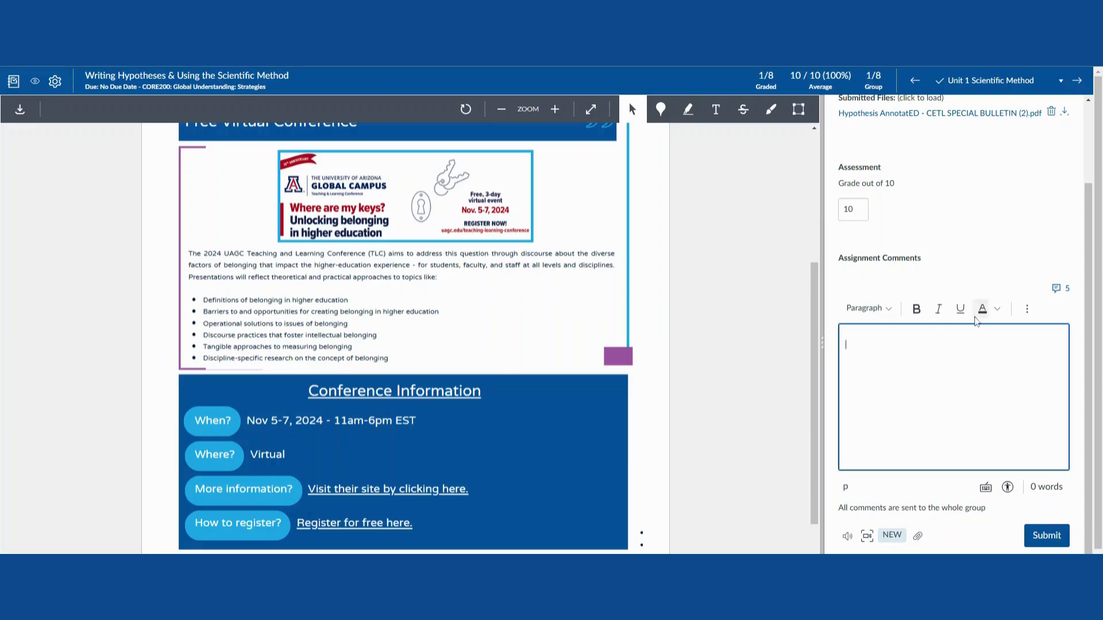
pyautogui.scroll(2, 975, 339)
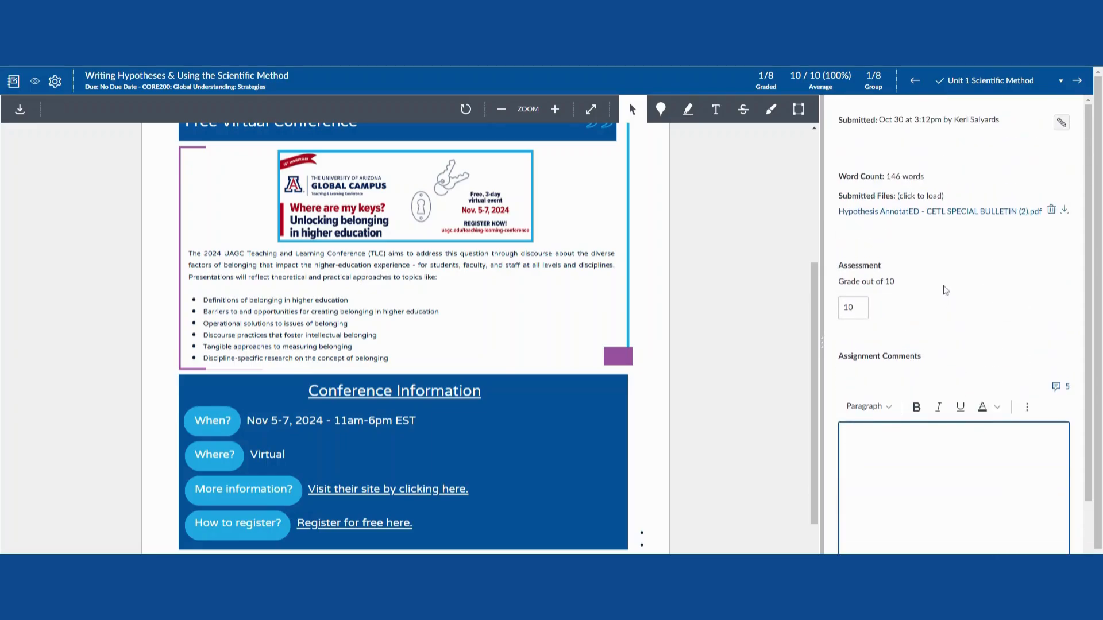
# Open the submission from Unit 1 Scientific Method Group Assignment 2 and grade it 8 out of 10.
pyautogui.click(998, 80)
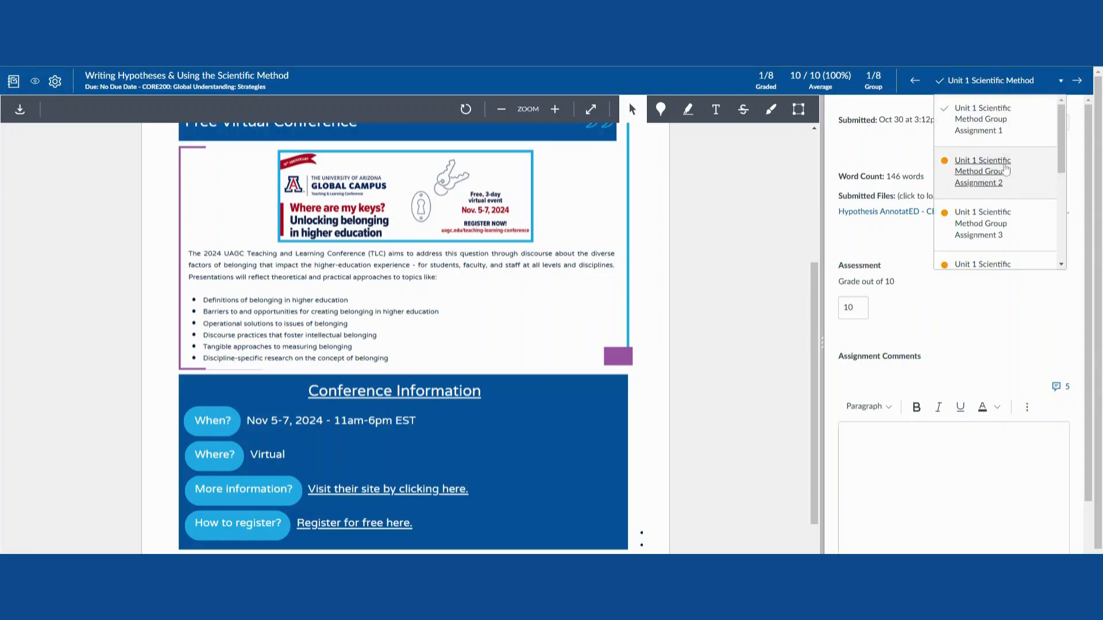
pyautogui.click(979, 171)
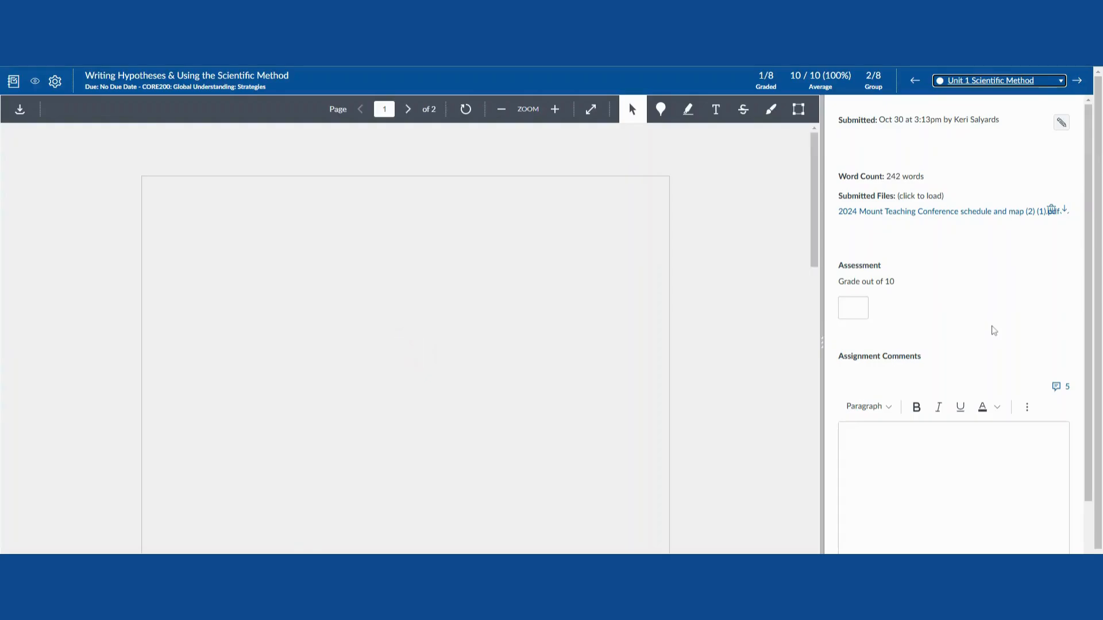
pyautogui.click(853, 308)
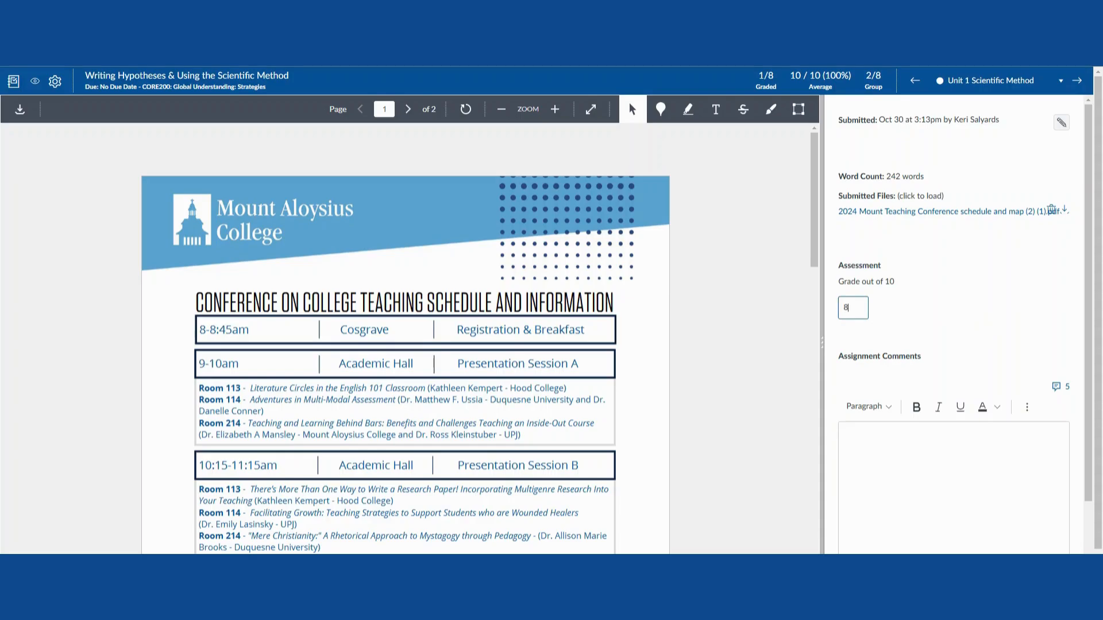
pyautogui.click(984, 307)
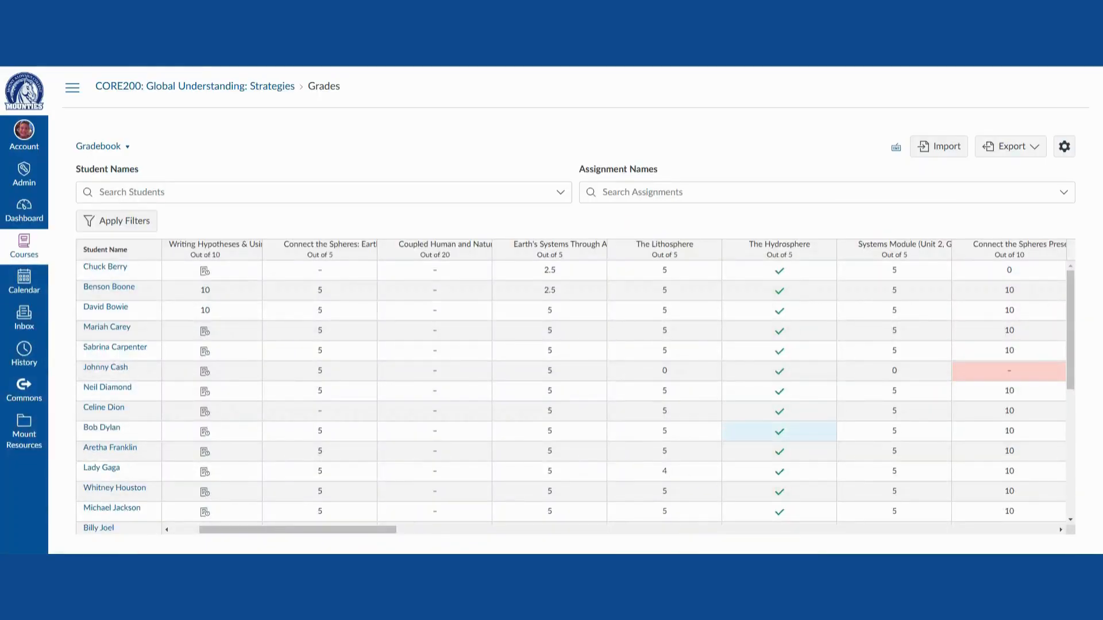
# Refresh the gradebook and check the Writing Hypotheses column for the second group's grades.
pyautogui.press('F5')
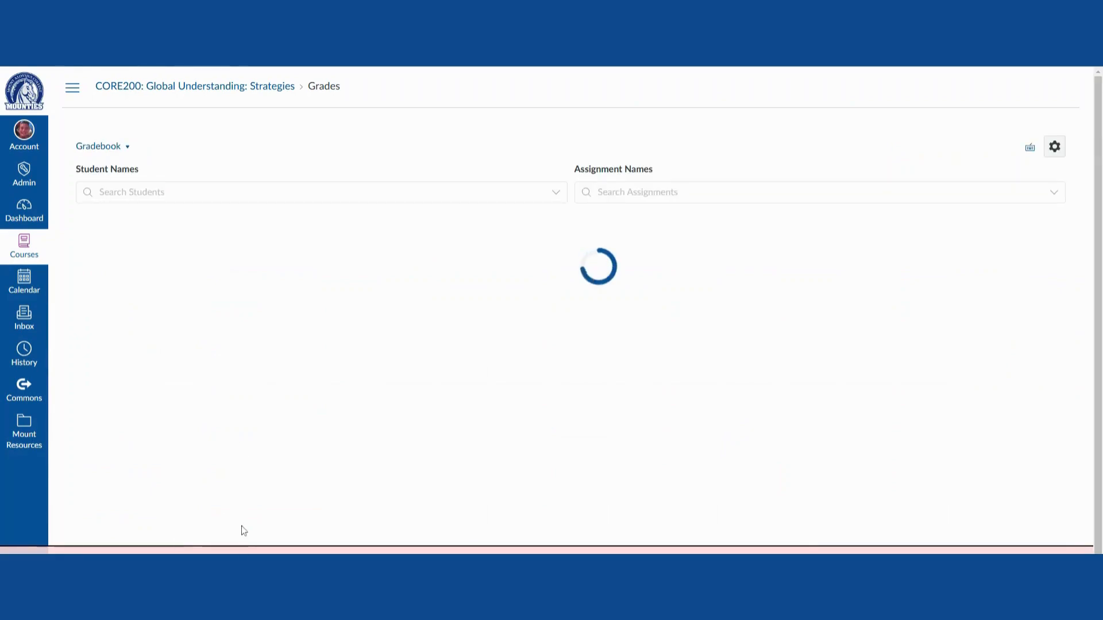
pyautogui.moveTo(241, 528); pyautogui.dragTo(265, 530)
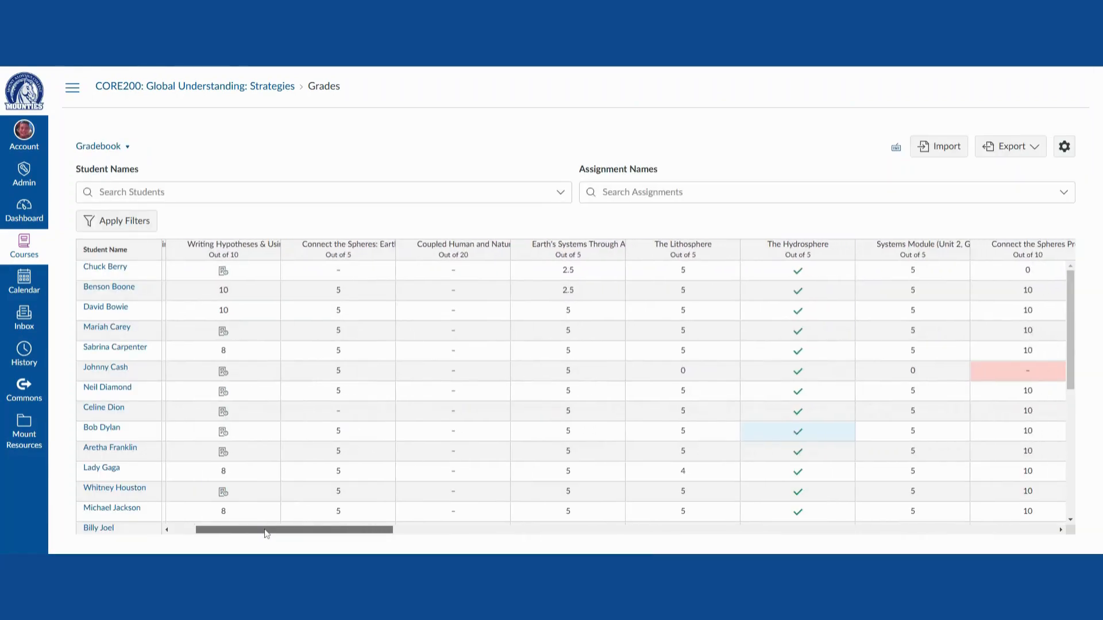
# Look through the full student list in the gradebook and compare the members' scores in the Writing Hypotheses column.
pyautogui.scroll(-2, 276, 370)
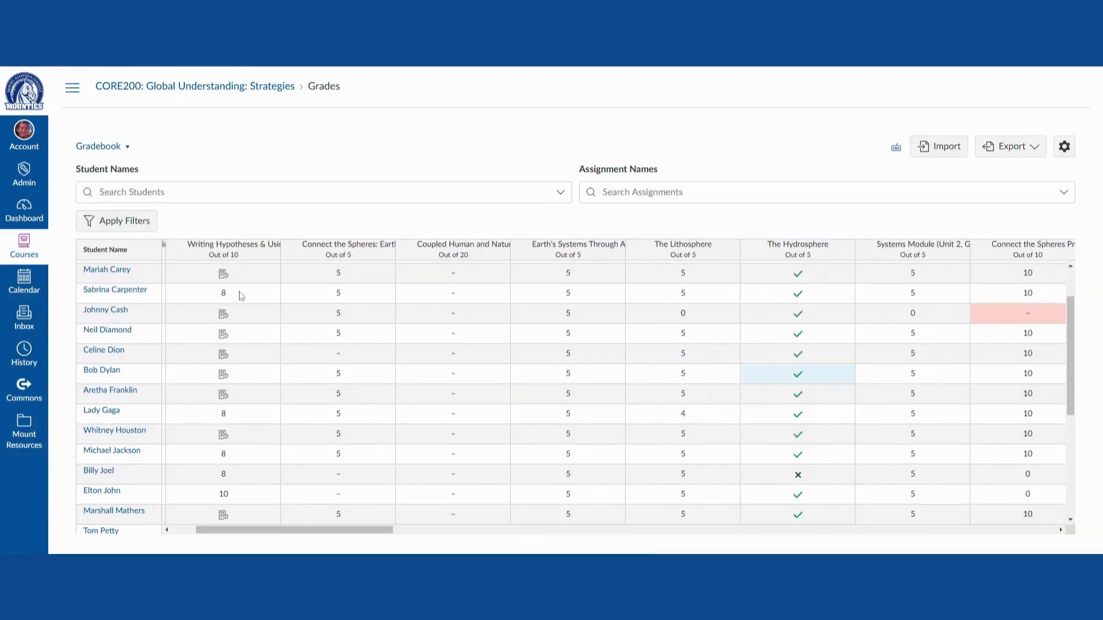
pyautogui.scroll(-2, 263, 310)
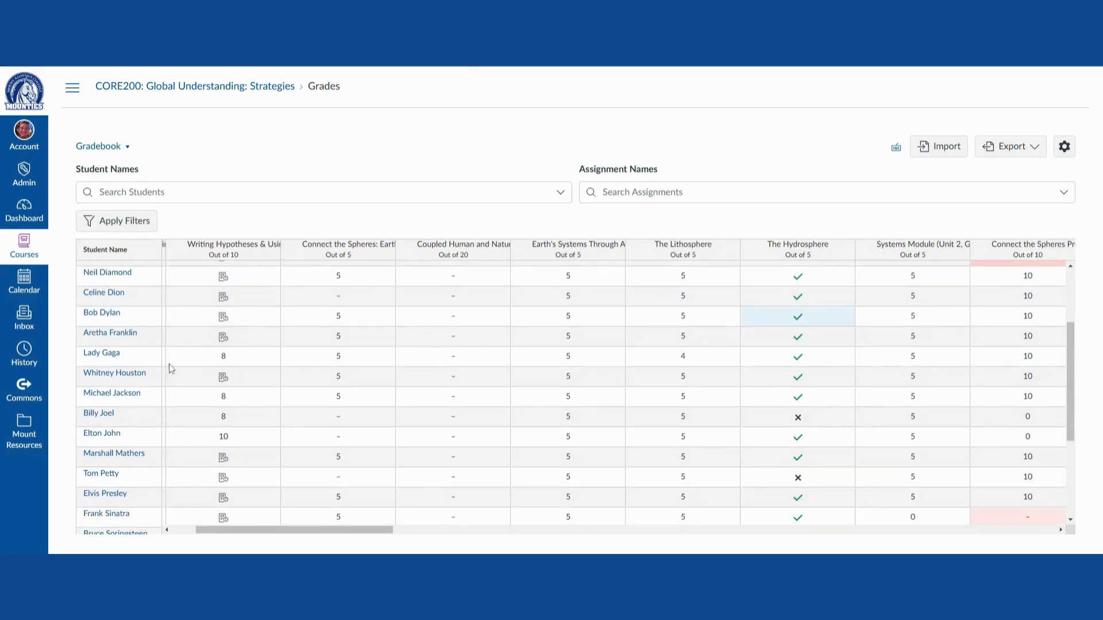
pyautogui.scroll(-2, 245, 376)
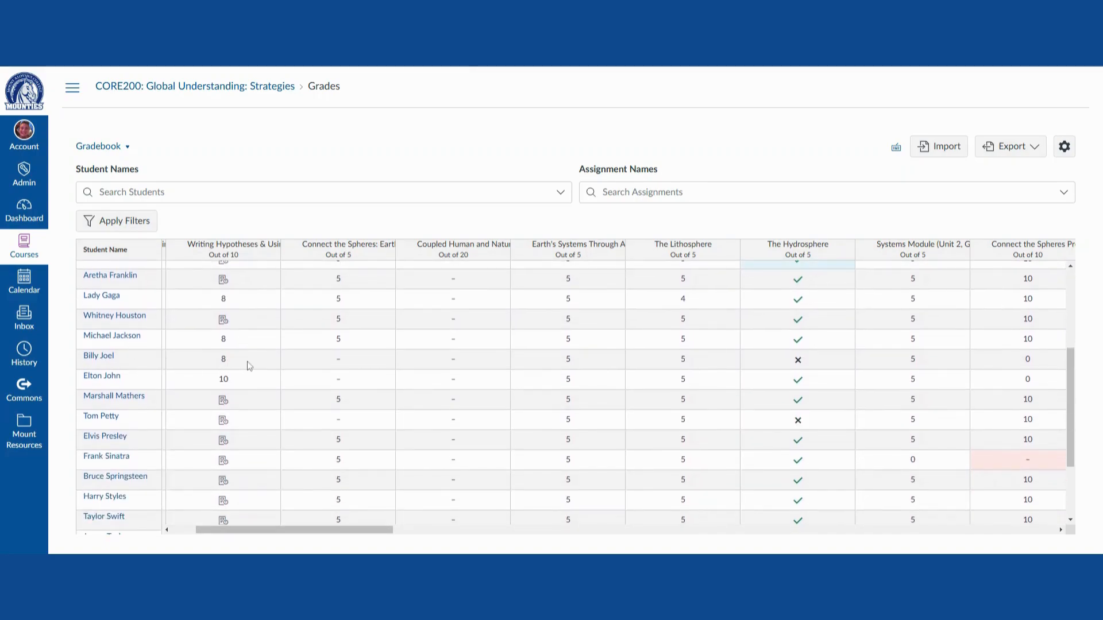
pyautogui.scroll(-3, 248, 366)
pyautogui.scroll(4, 247, 366)
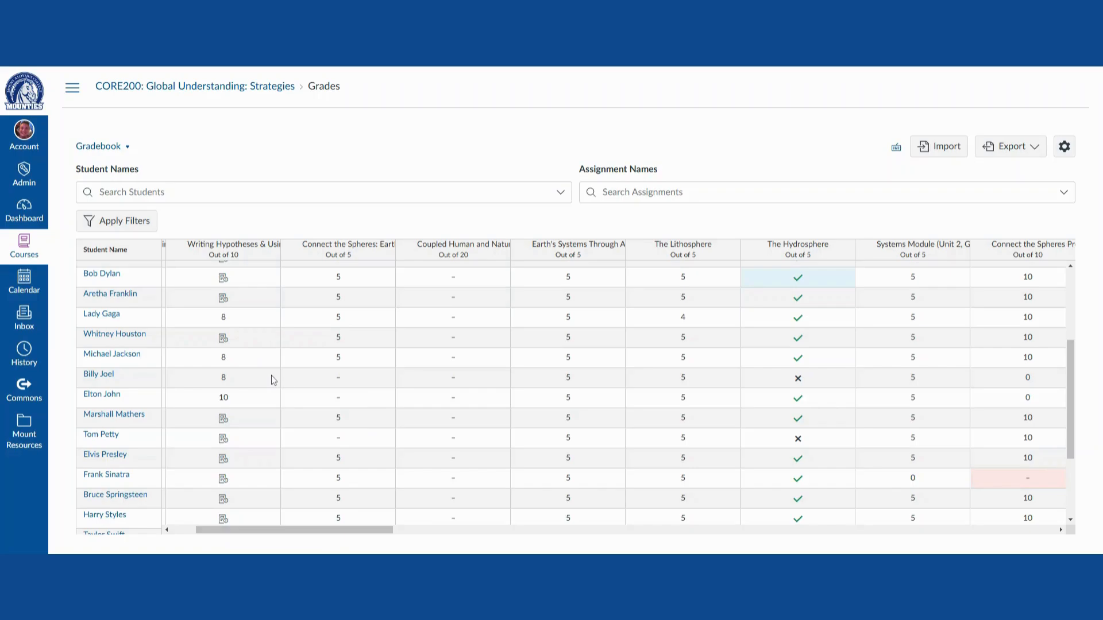
pyautogui.scroll(5, 271, 375)
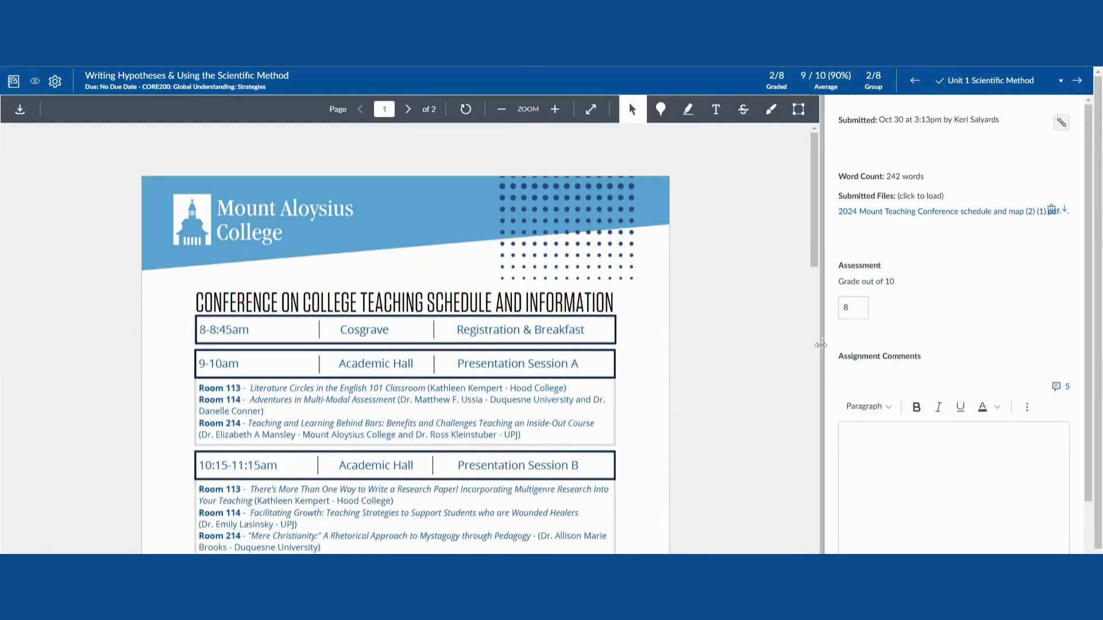
# Widen the SpeedGrader grading pane and examine the submission's grade field and group comment area.
pyautogui.moveTo(822, 344); pyautogui.dragTo(772, 344)
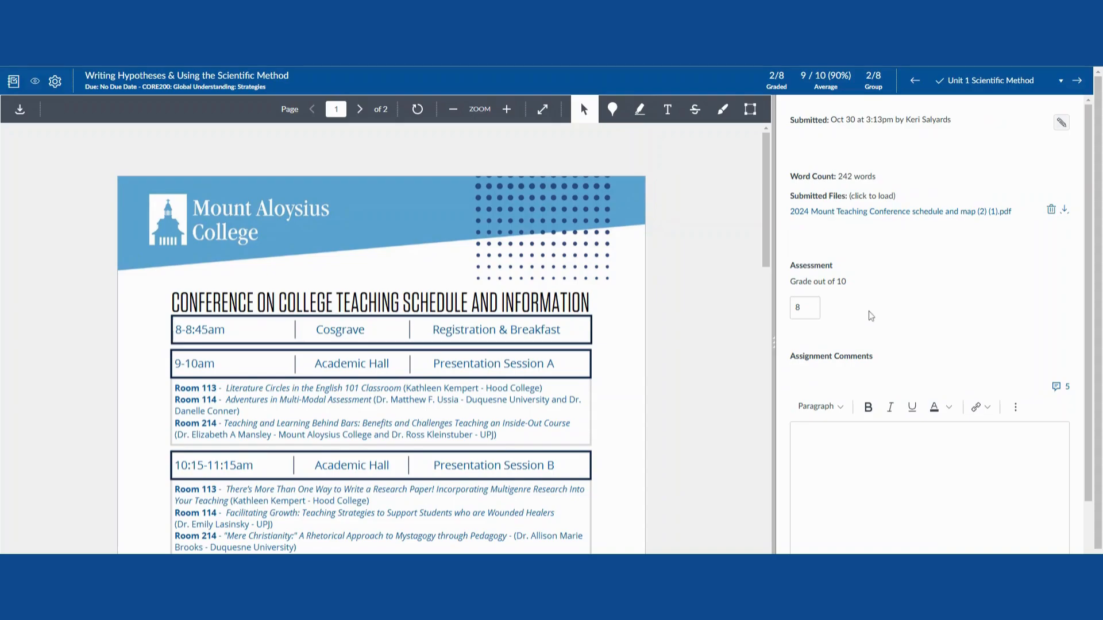
pyautogui.scroll(-1, 868, 317)
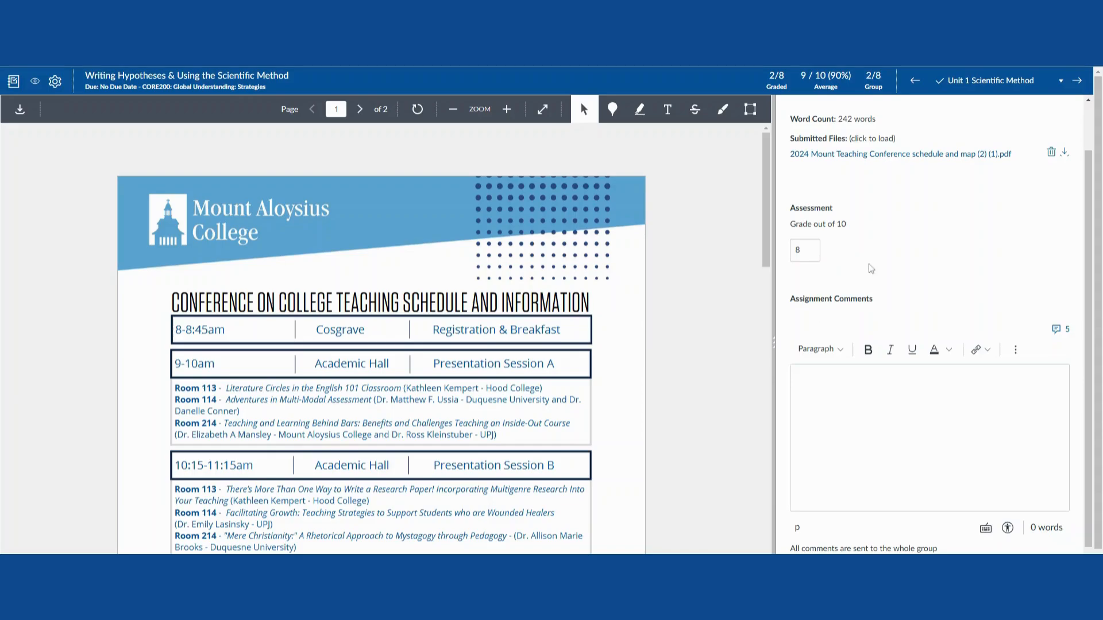
pyautogui.scroll(-1, 883, 267)
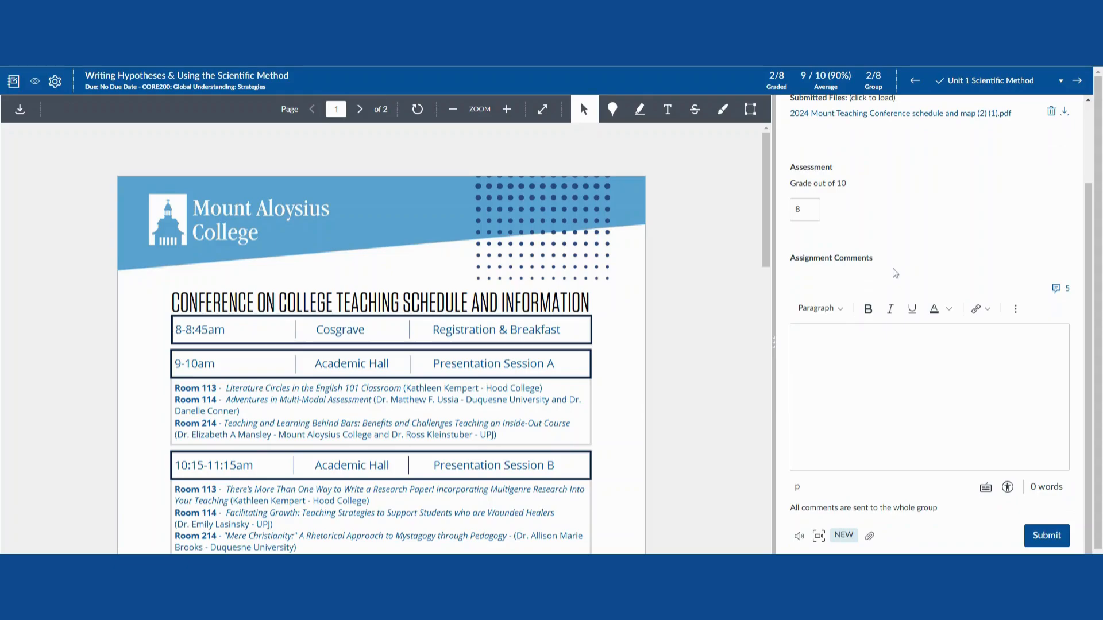
pyautogui.scroll(2, 894, 270)
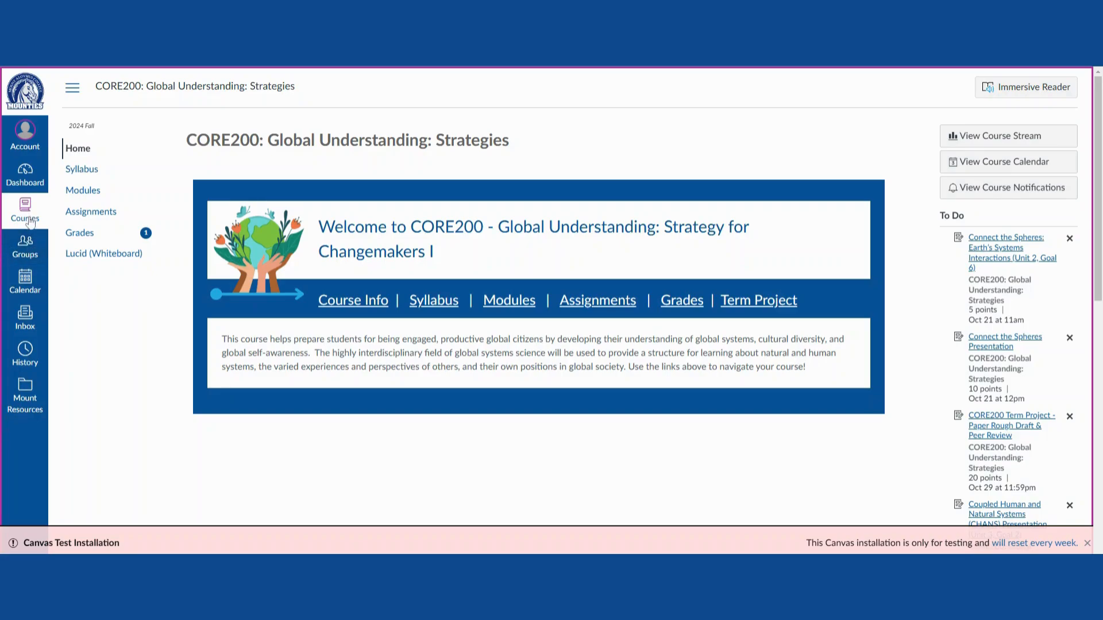
# In the student's view of the course, visit the Group 1 homepage and open the Unit 1 Scientific Method Group Assignment 5 homepage.
pyautogui.click(22, 256)
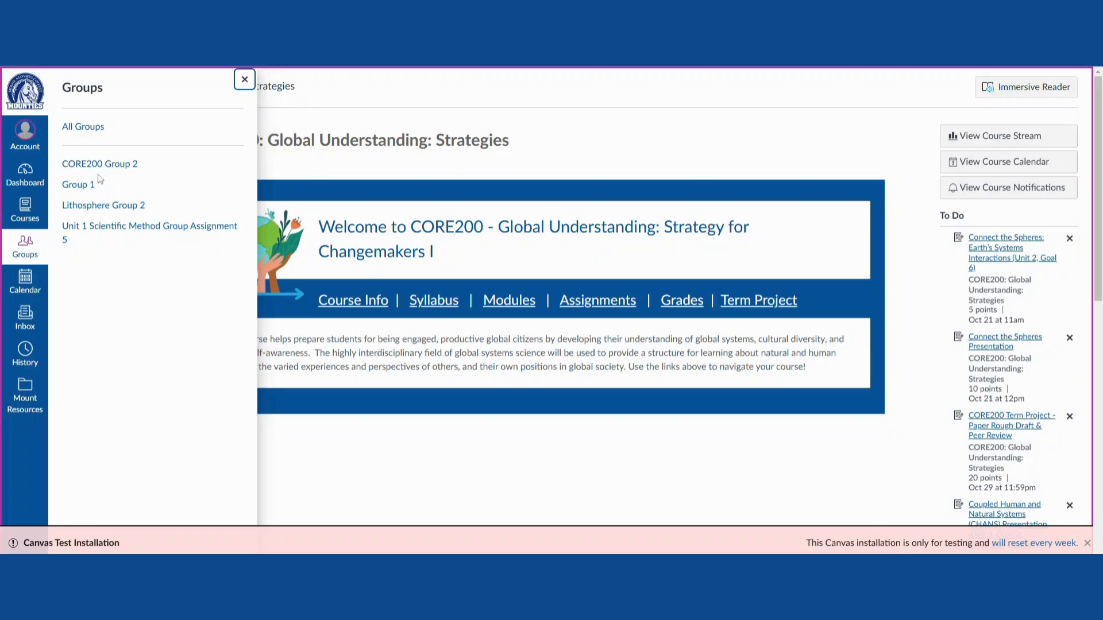
pyautogui.click(78, 185)
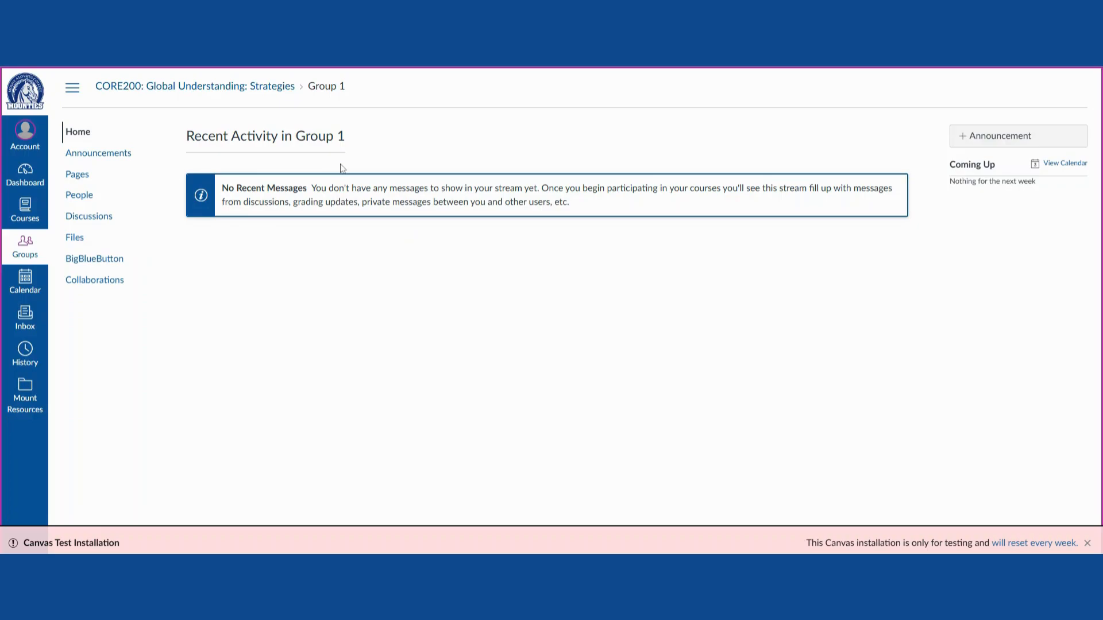
pyautogui.click(24, 247)
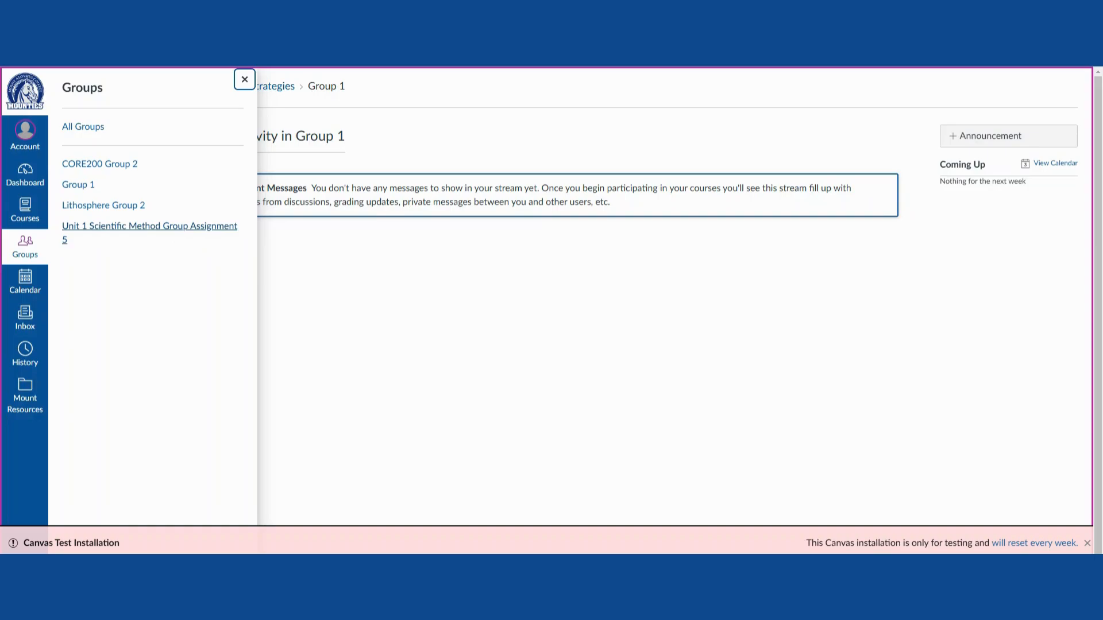
pyautogui.click(191, 228)
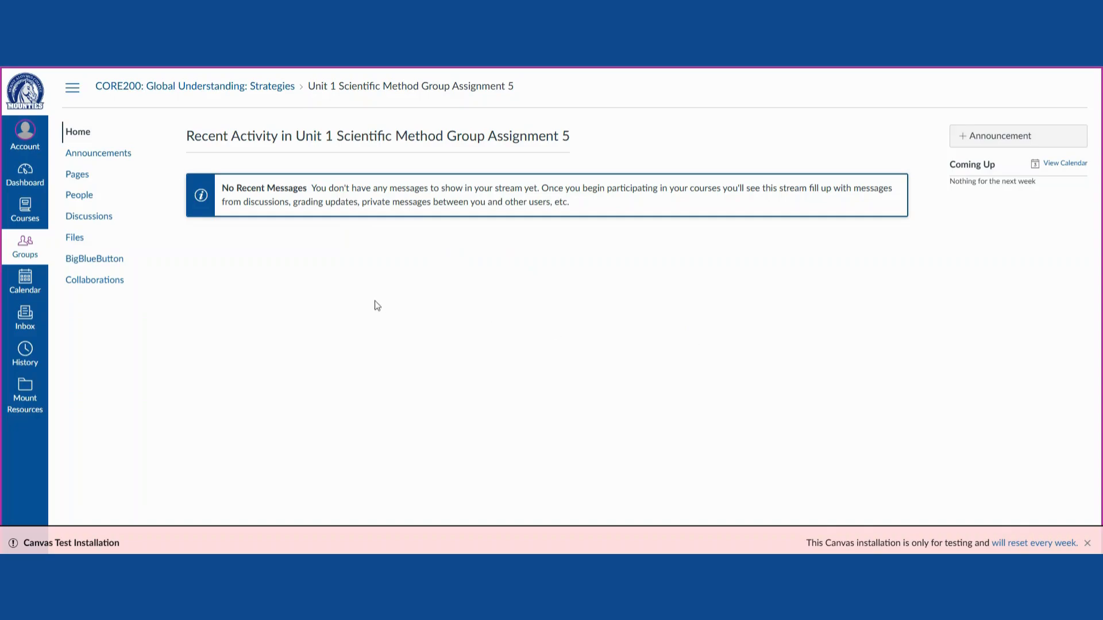
# Examine the forms for adding an announcement and a page in the Unit 1 Scientific Method Group Assignment 5 group.
pyautogui.click(107, 154)
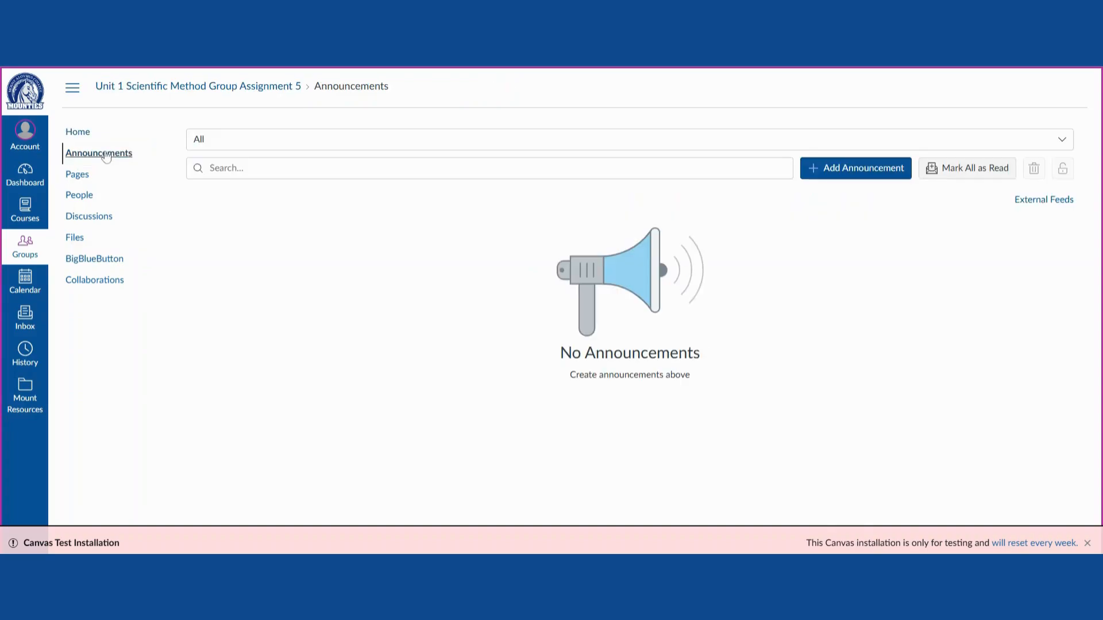
pyautogui.click(885, 173)
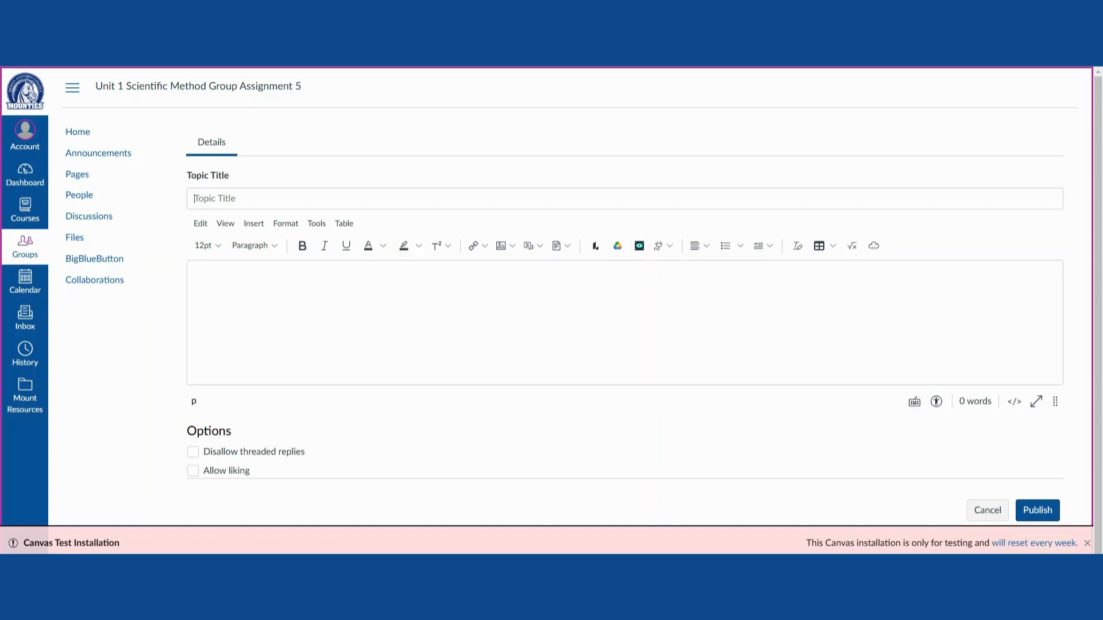
pyautogui.scroll(-1, 577, 296)
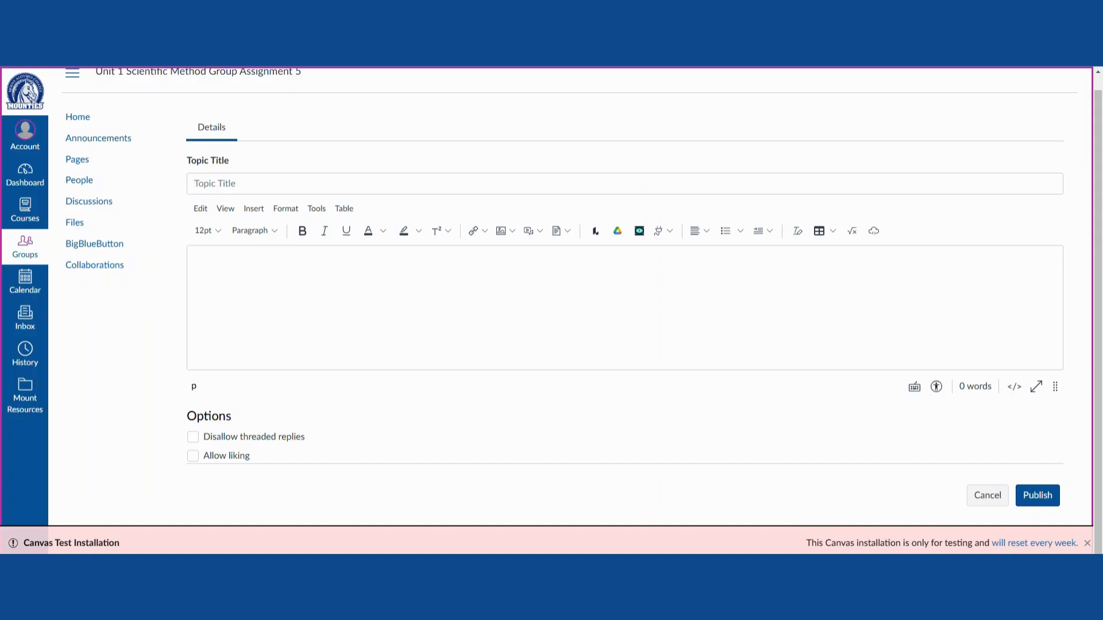
pyautogui.click(116, 164)
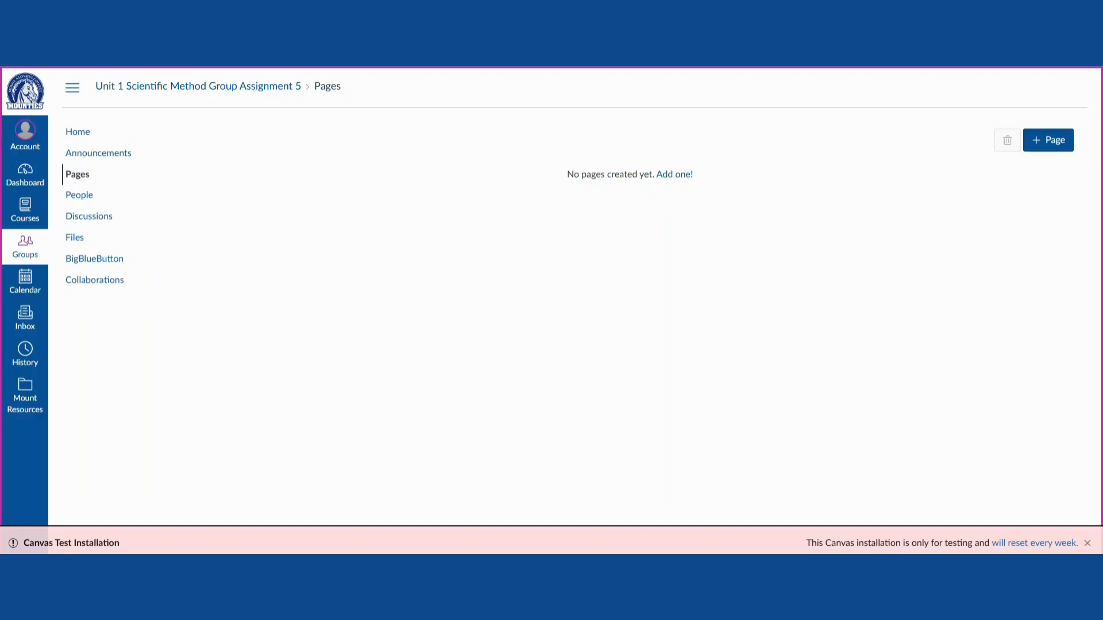
pyautogui.click(1041, 147)
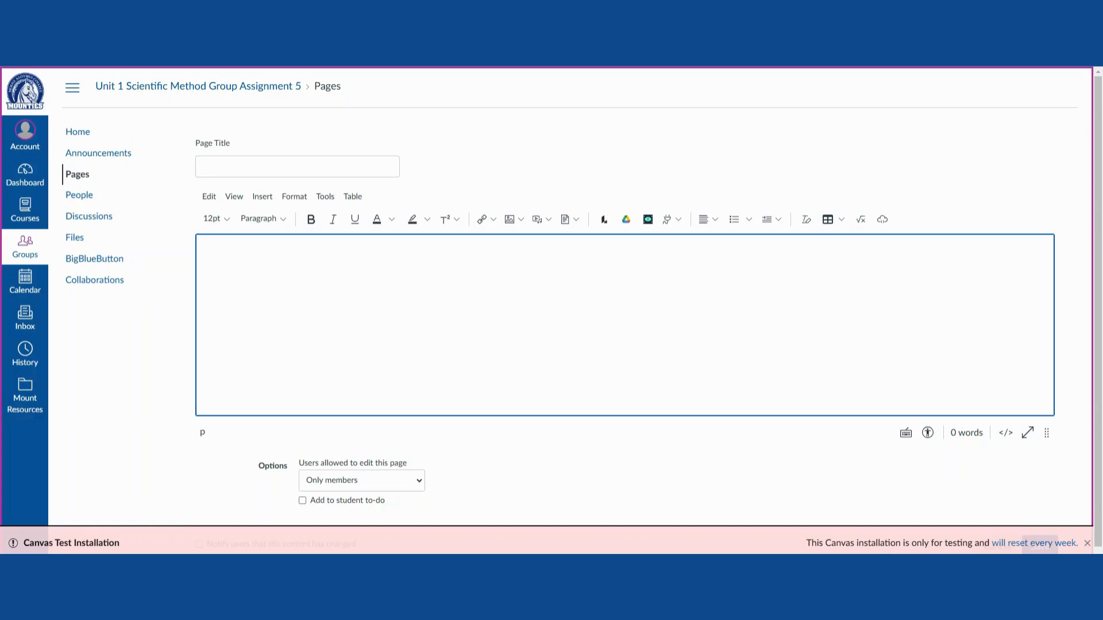
# Look through the group's People, Discussions, Files, BigBlueButton and Collaborations areas, including one group member's profile.
pyautogui.click(81, 197)
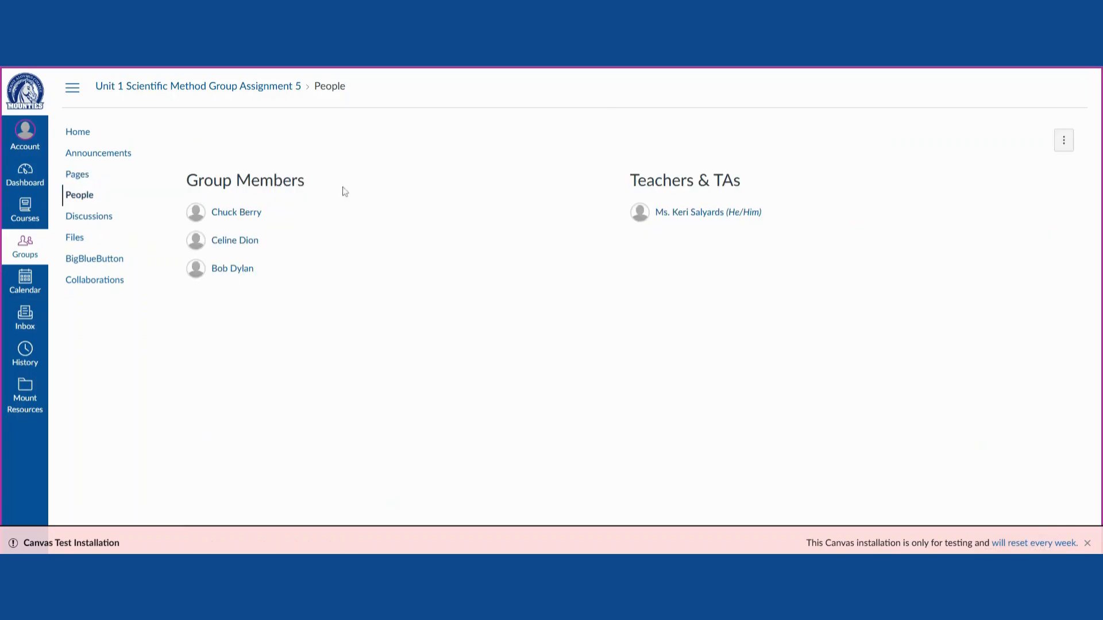
pyautogui.click(234, 214)
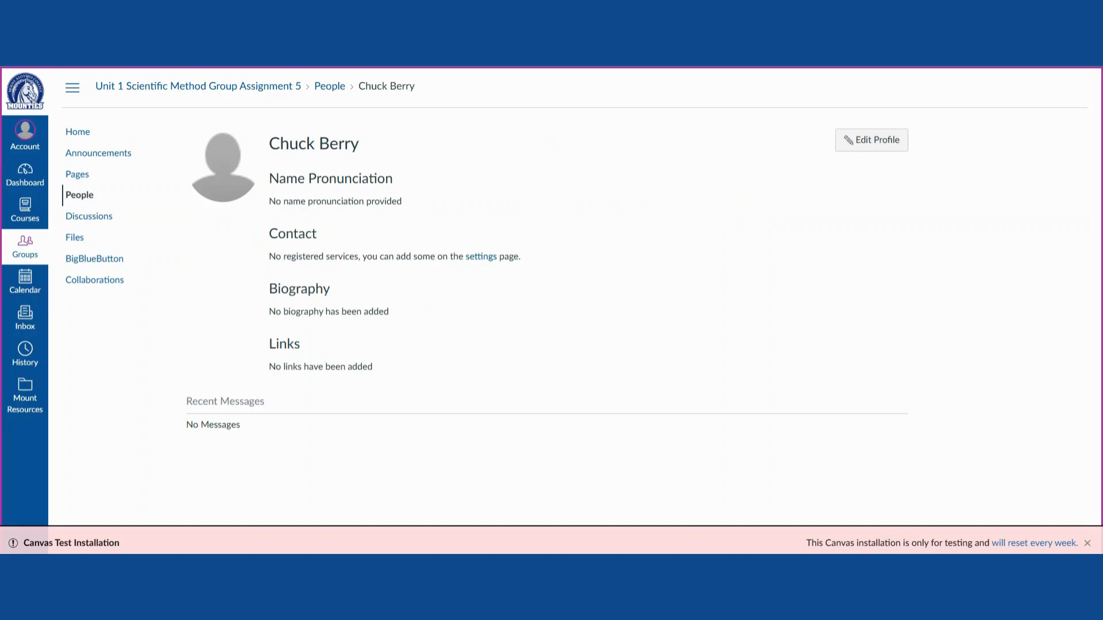
pyautogui.moveTo(187, 197)
pyautogui.click(90, 222)
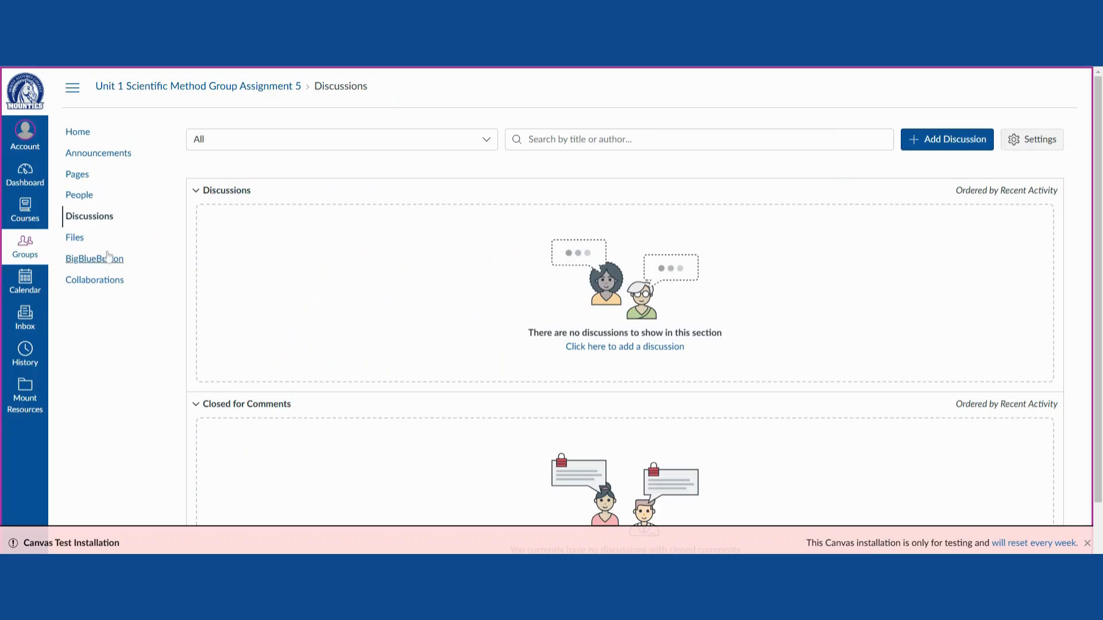
pyautogui.click(86, 242)
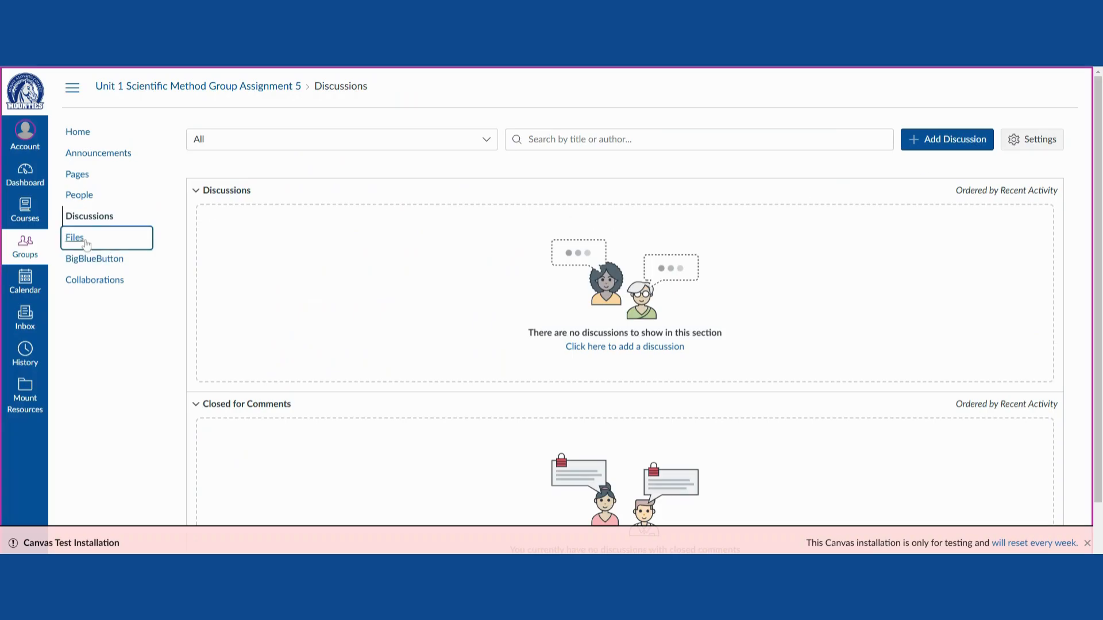
pyautogui.click(91, 218)
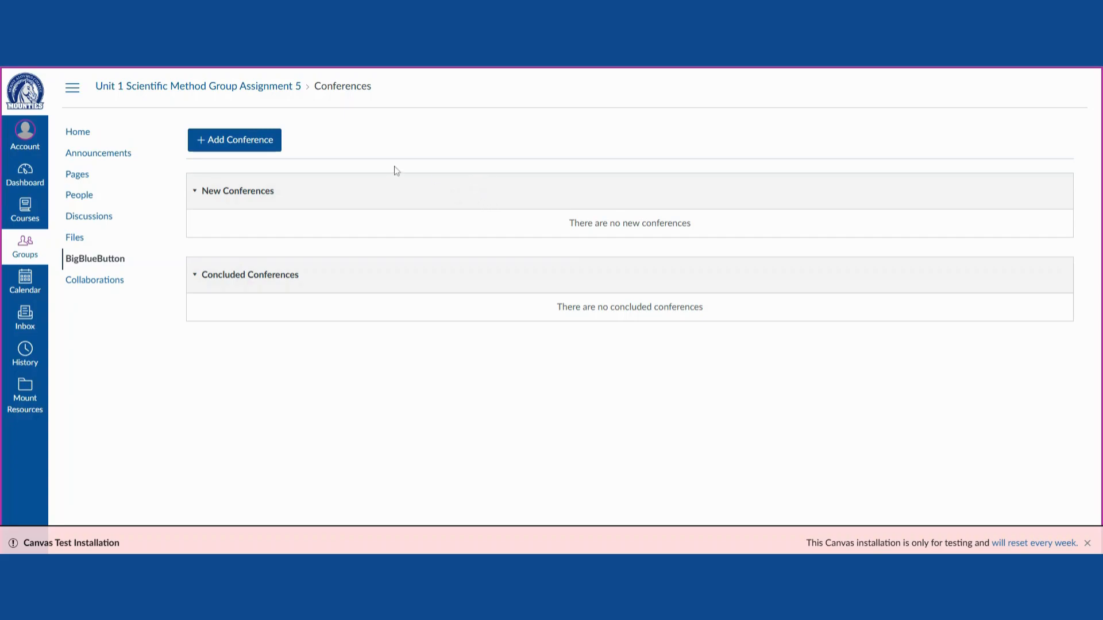
pyautogui.click(81, 289)
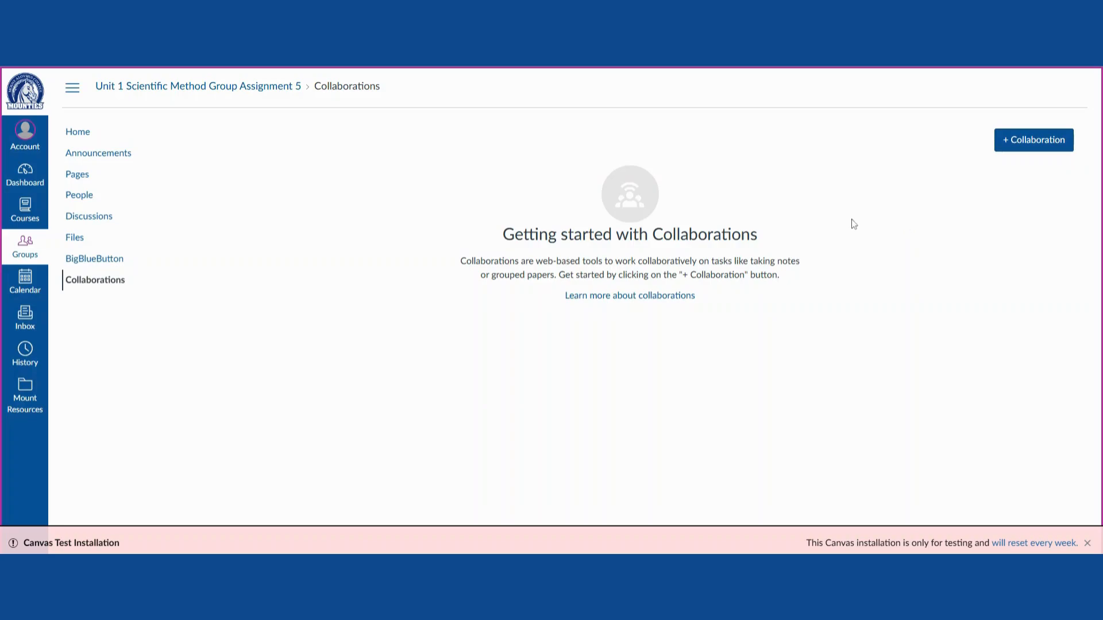
# Return to the group's homepage, view the list of the student's groups, and close the list.
pyautogui.click(85, 138)
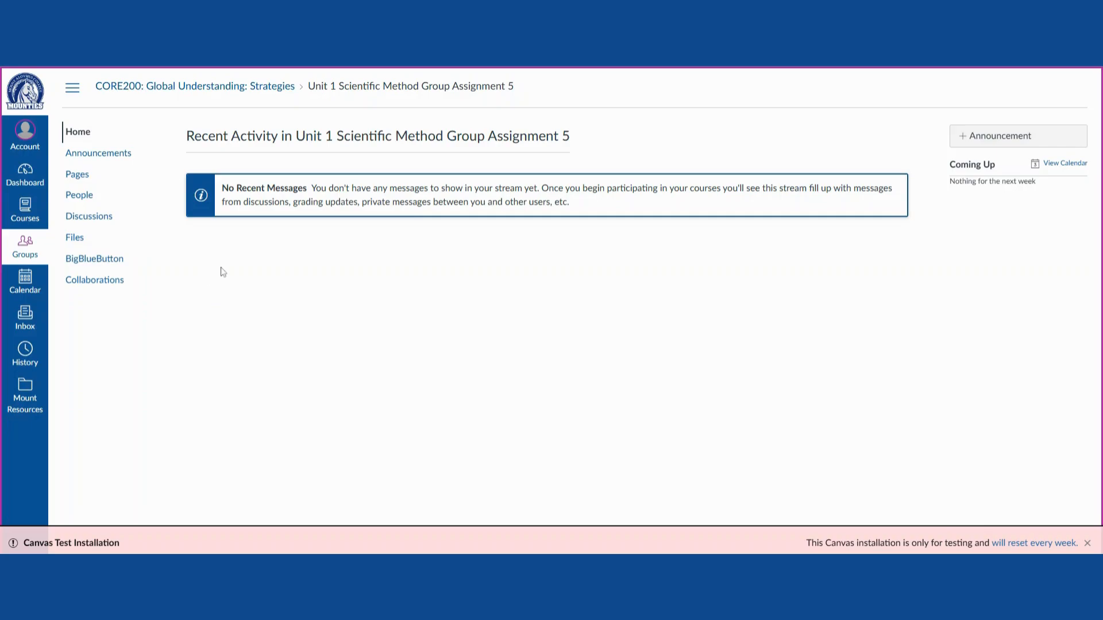
pyautogui.click(23, 253)
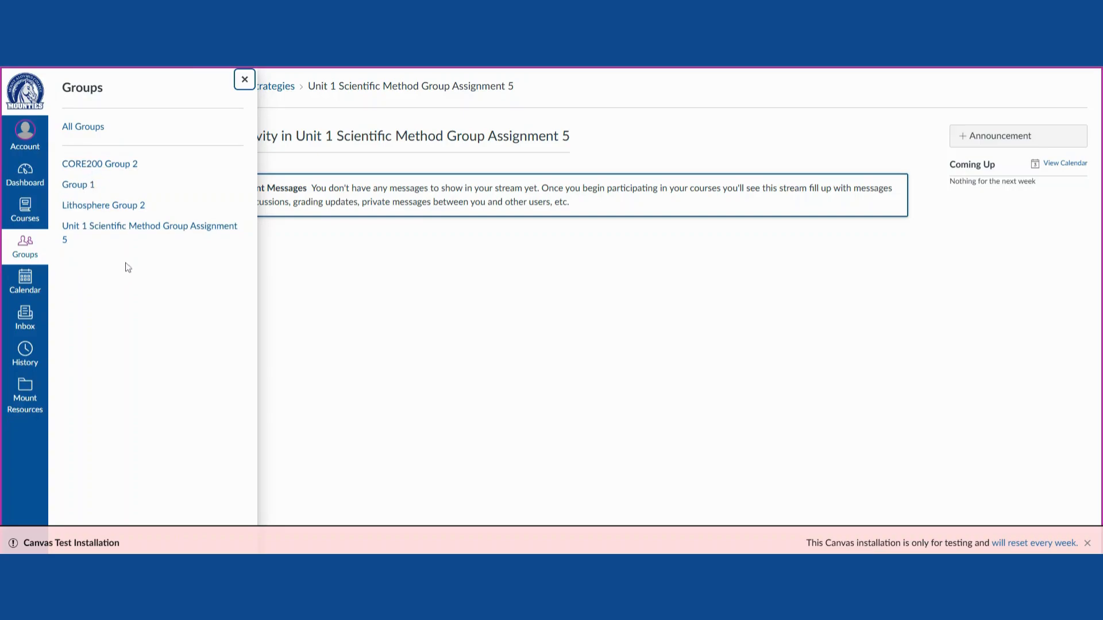
pyautogui.click(245, 80)
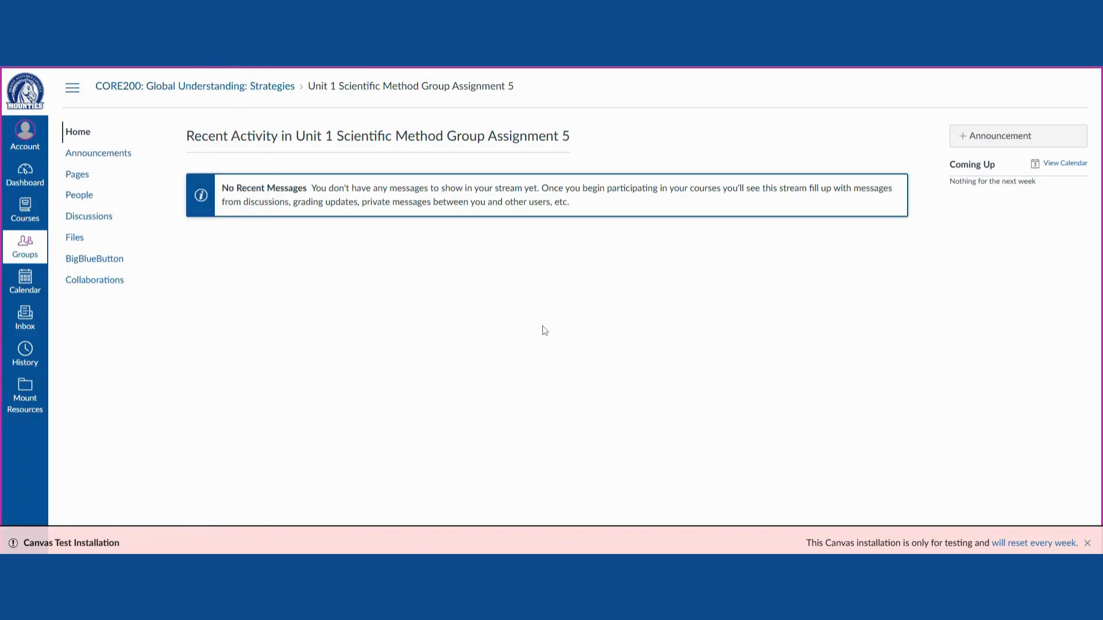